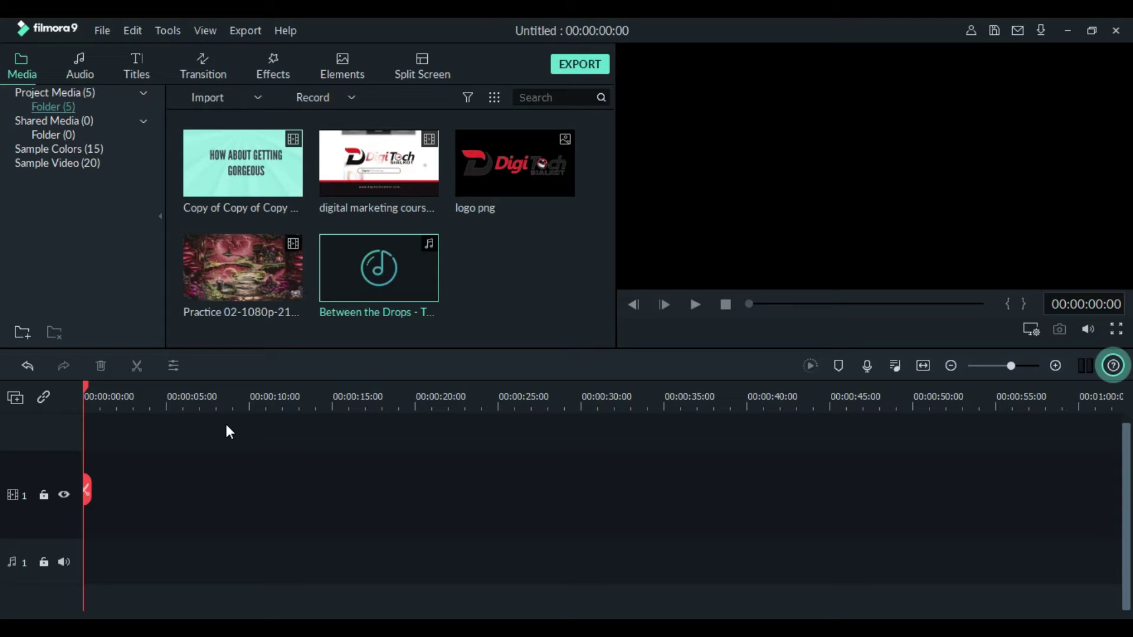
Step: Place the Practice 02 video at the start of video track 1, keeping the project settings at 1920 x 1080 25fps
{"action": "left_click", "coordinate": [249, 291]}
{"action": "left_click_drag", "start_coordinate": [248, 290], "coordinate": [85, 502]}
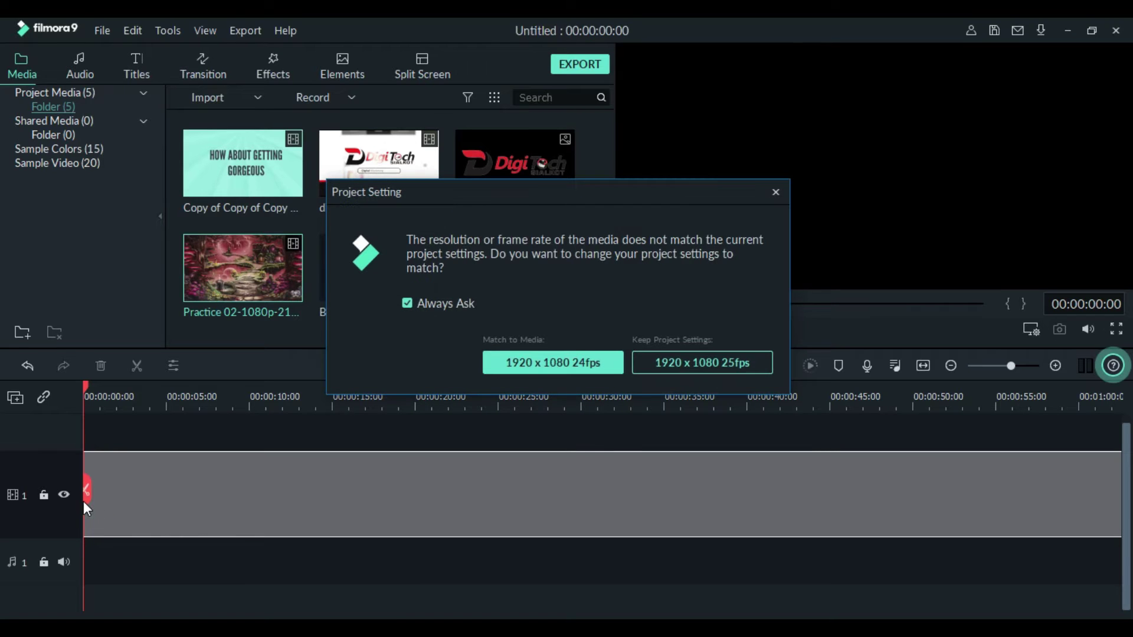
{"action": "left_click", "coordinate": [713, 363]}
{"action": "left_click", "coordinate": [630, 443]}
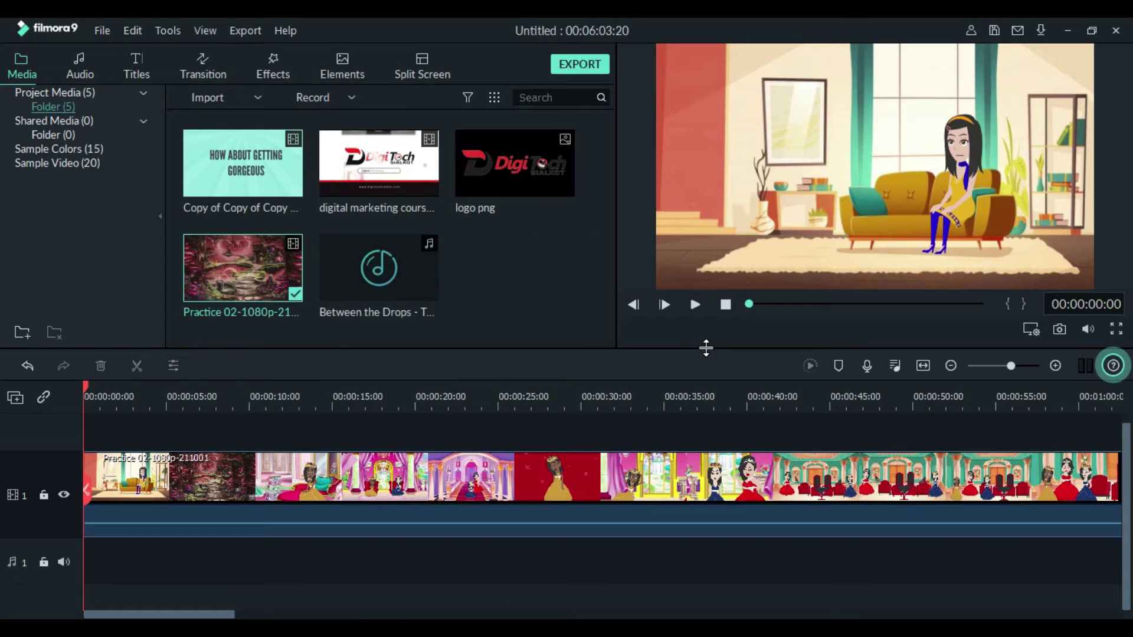
Step: Preview the opening of the Practice 02 video and return the playhead to the start
{"action": "left_click", "coordinate": [695, 303]}
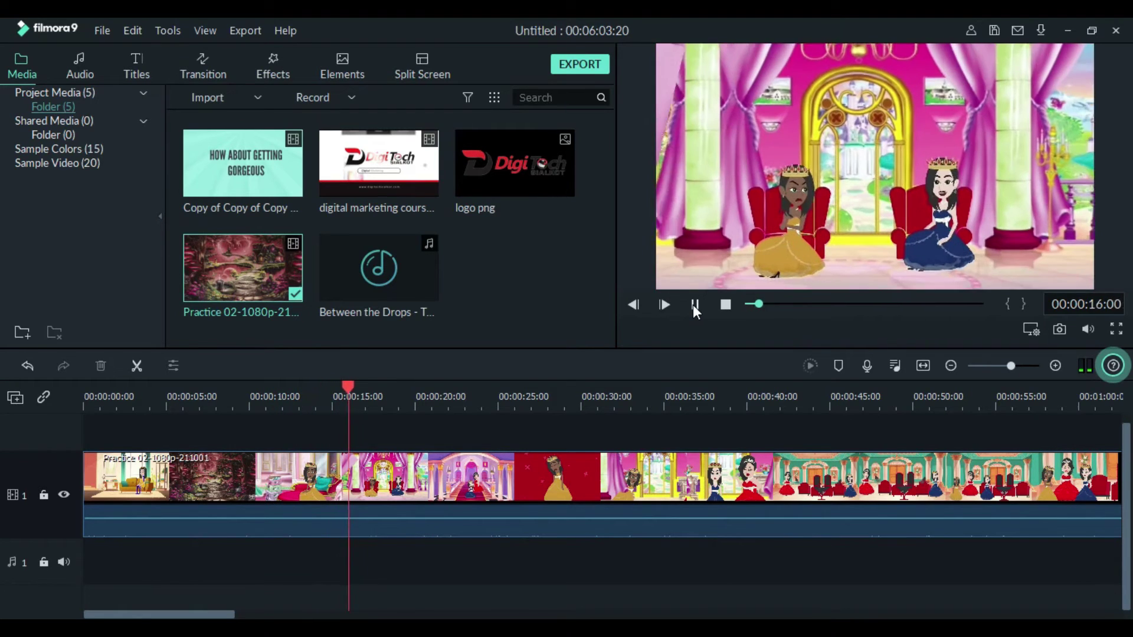
{"action": "left_click", "coordinate": [694, 304]}
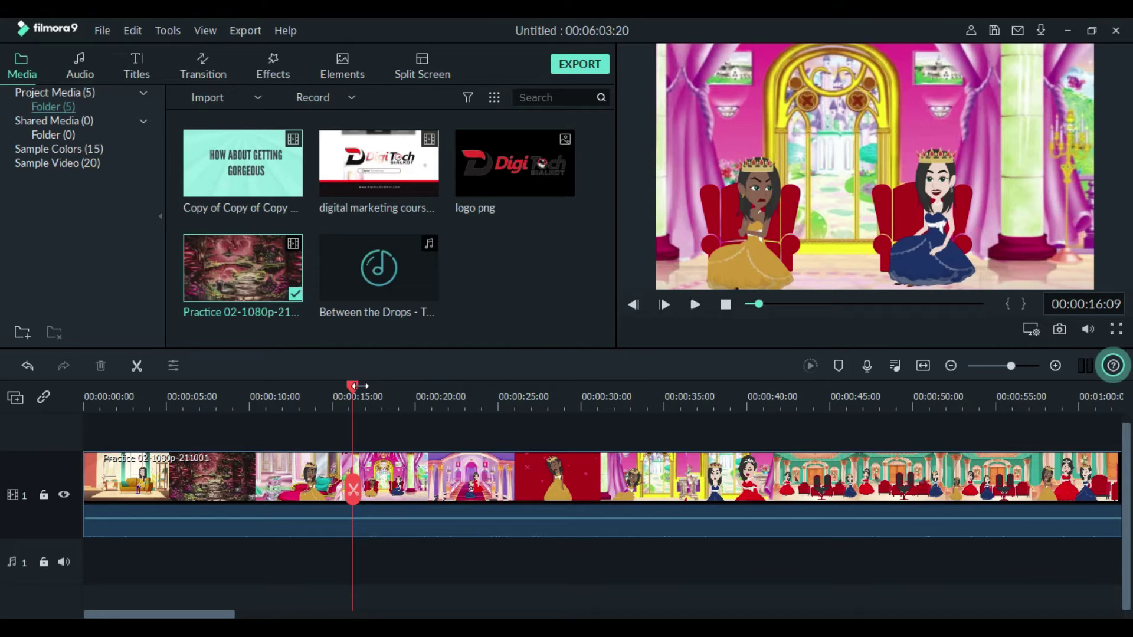
{"action": "left_click_drag", "start_coordinate": [352, 385], "coordinate": [65, 382]}
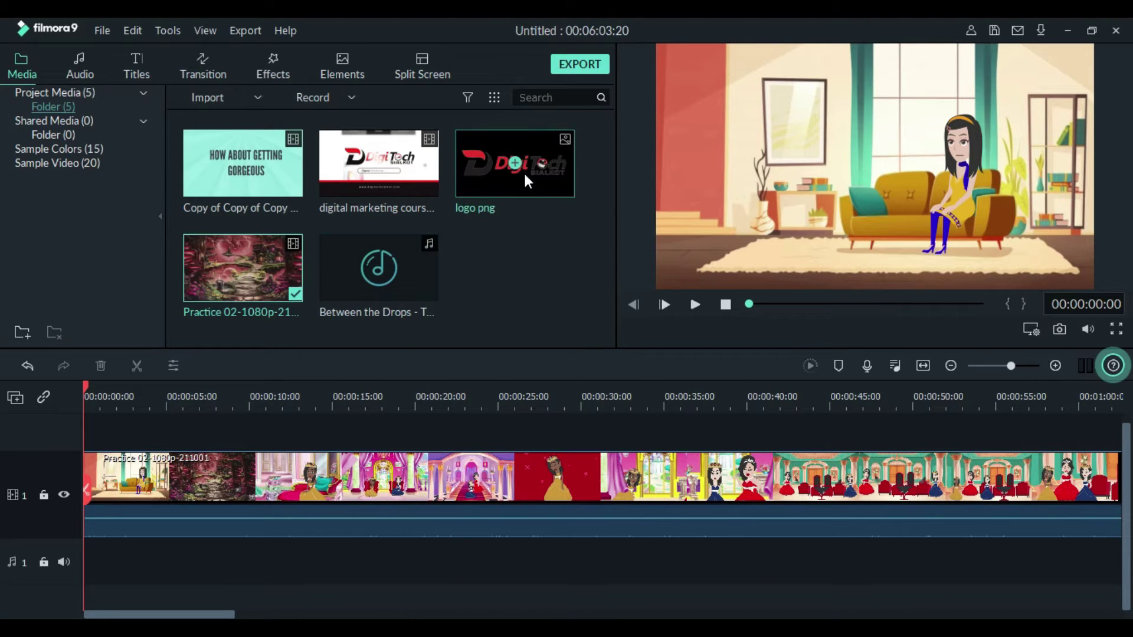
Step: Overlay the logo png at the start of a track above the video and reduce its scale to about 45.5%
{"action": "left_click_drag", "start_coordinate": [538, 171], "coordinate": [75, 428]}
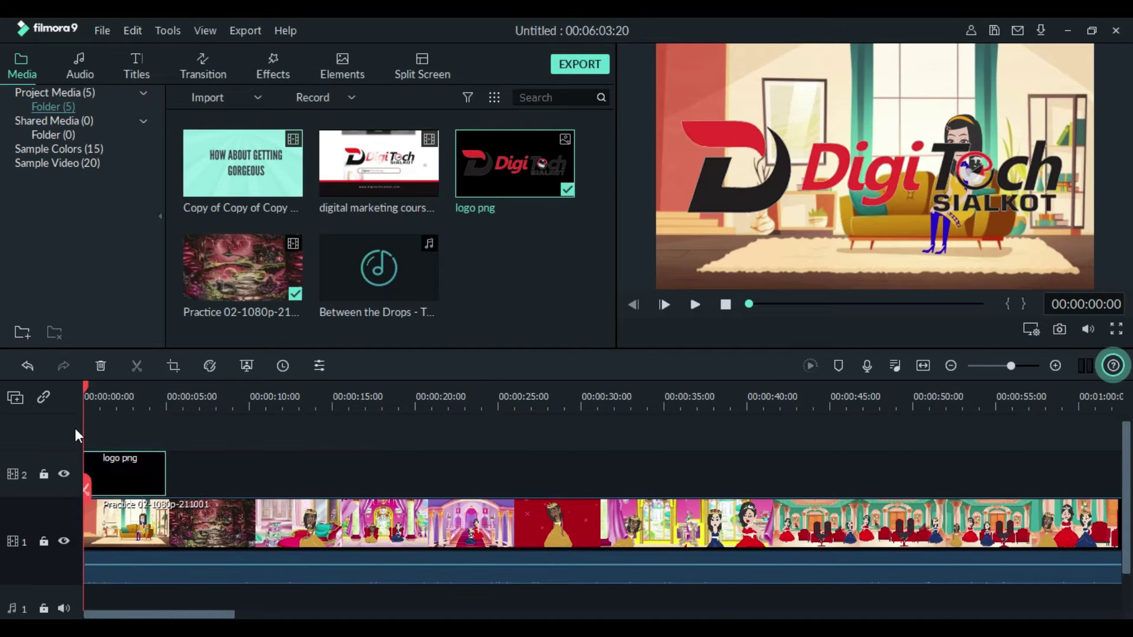
{"action": "double_click", "coordinate": [137, 474]}
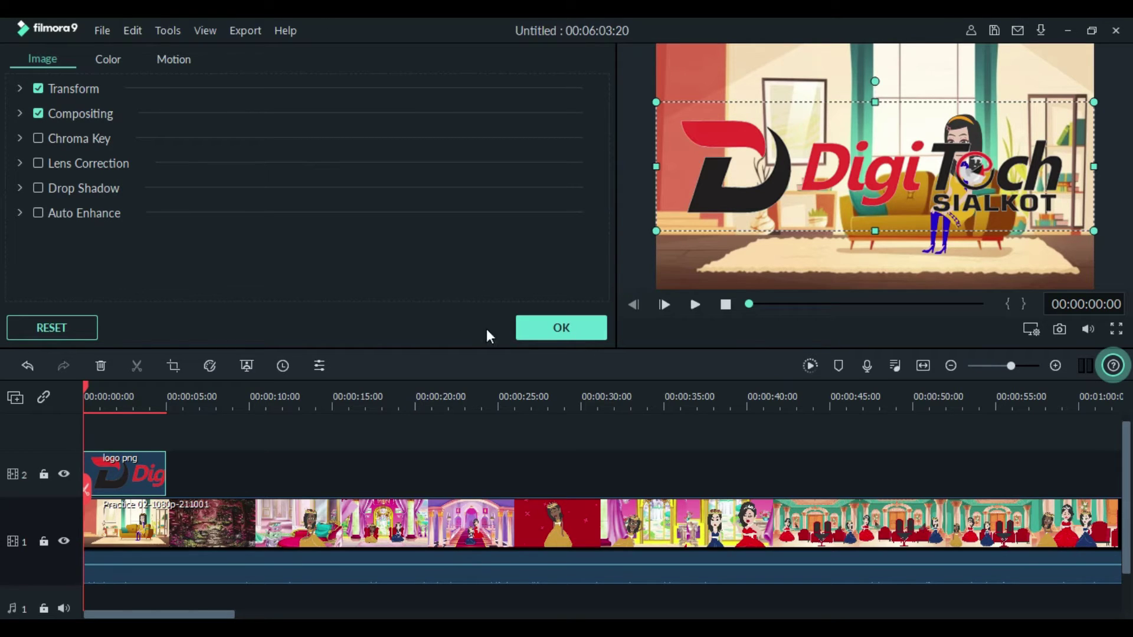
{"action": "left_click", "coordinate": [20, 89]}
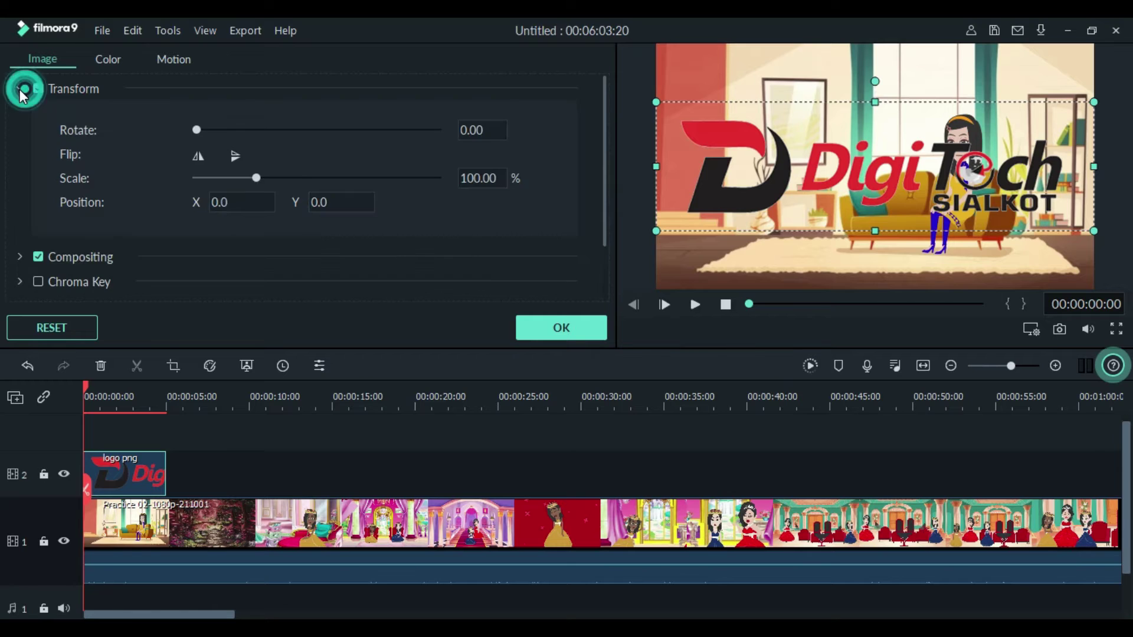
{"action": "left_click_drag", "start_coordinate": [257, 179], "coordinate": [223, 183]}
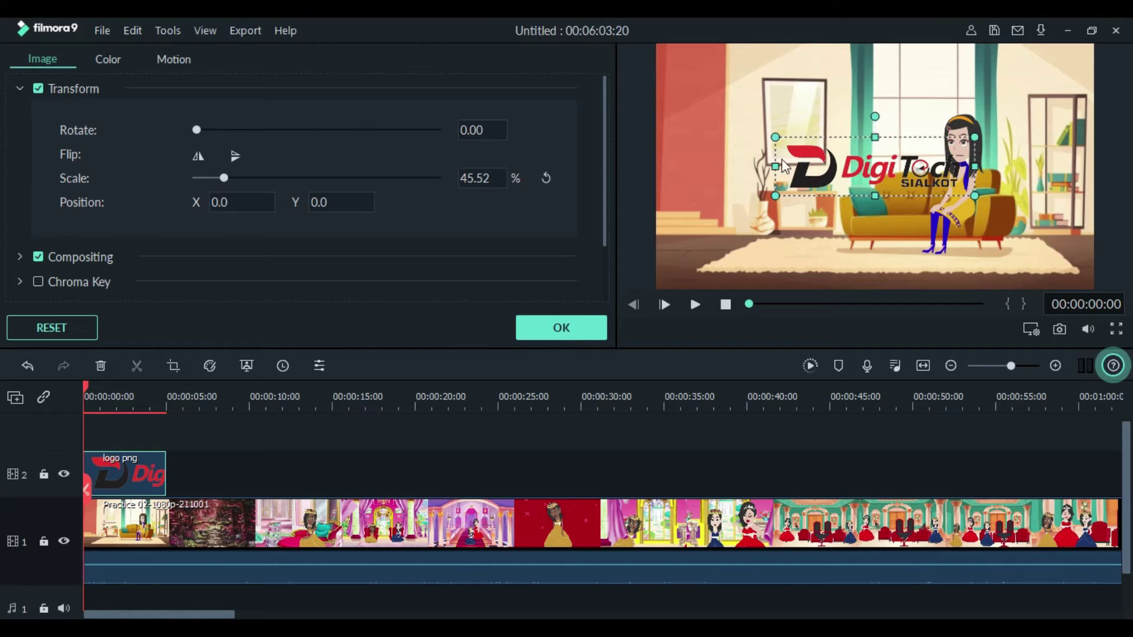
Step: Shrink the logo to about 19.3% scale and position it in the upper-left area of the frame at about X -163.7, Y 106.9
{"action": "left_click", "coordinate": [775, 136]}
{"action": "left_click_drag", "start_coordinate": [775, 137], "coordinate": [698, 81]}
{"action": "left_click_drag", "start_coordinate": [814, 102], "coordinate": [744, 80]}
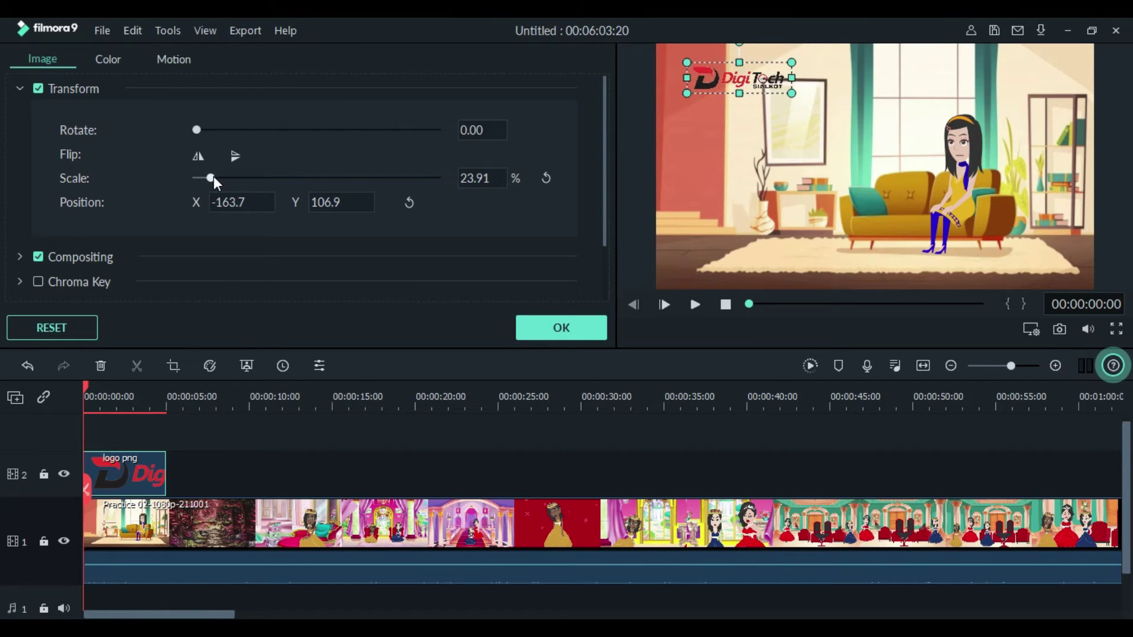
{"action": "left_click_drag", "start_coordinate": [210, 179], "coordinate": [206, 177]}
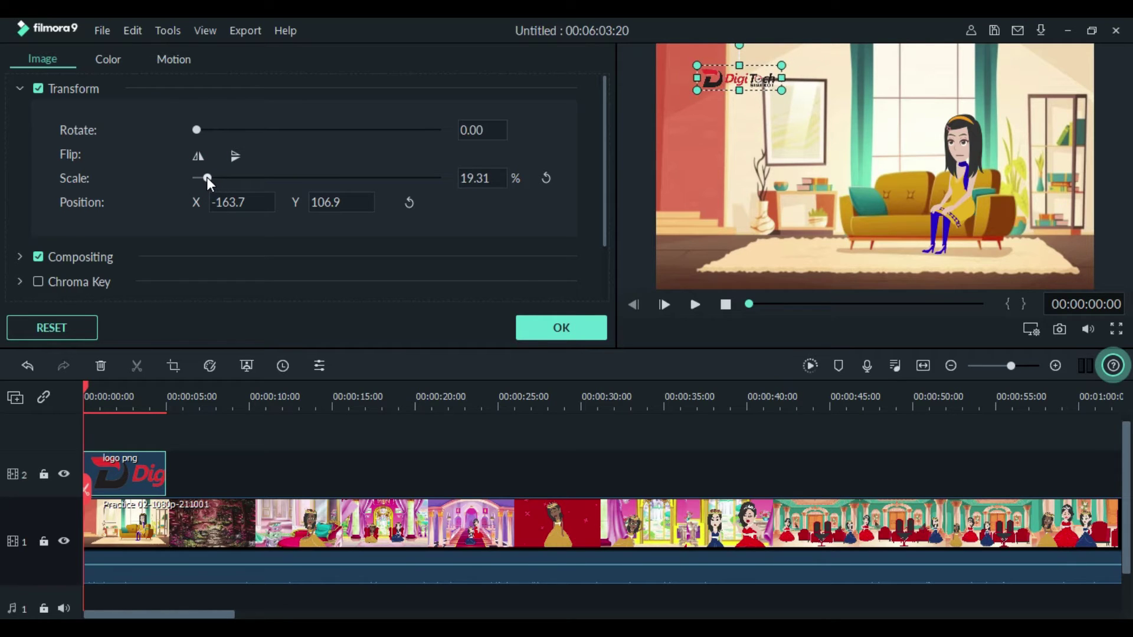
{"action": "left_click", "coordinate": [557, 327]}
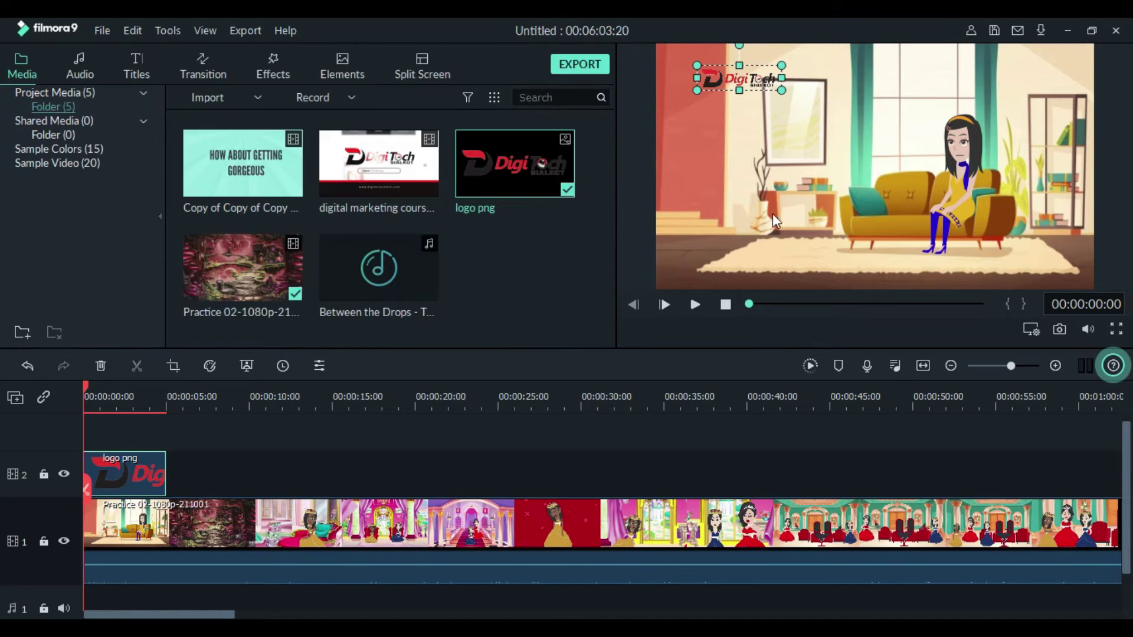
Step: Move the logo onto the wall just above the picture frame in the preview
{"action": "left_click", "coordinate": [764, 161]}
{"action": "left_click_drag", "start_coordinate": [741, 79], "coordinate": [800, 59]}
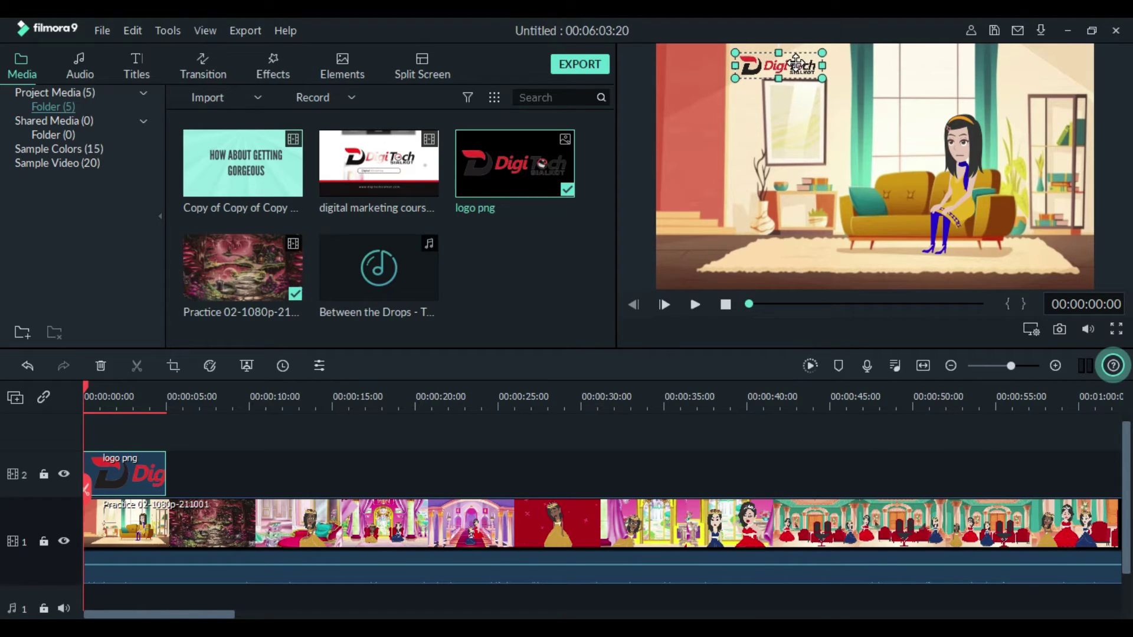
{"action": "left_click", "coordinate": [178, 478]}
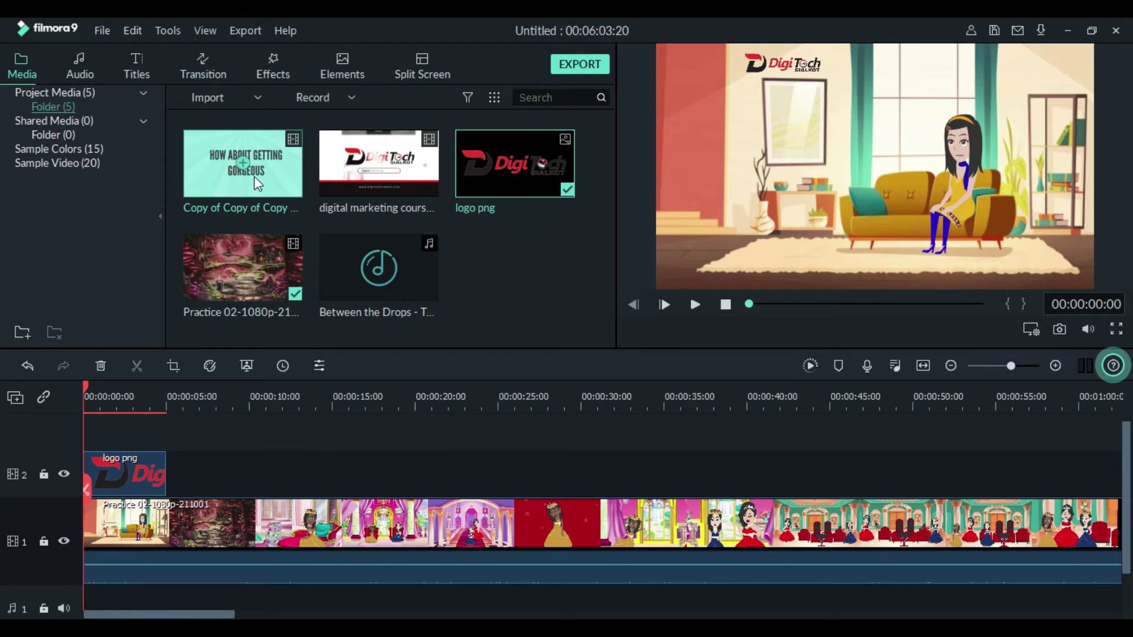
Step: Add the Copy of Copy video on a new track above the logo and shrink it to fit inside the wall picture frame
{"action": "left_click_drag", "start_coordinate": [274, 174], "coordinate": [90, 445]}
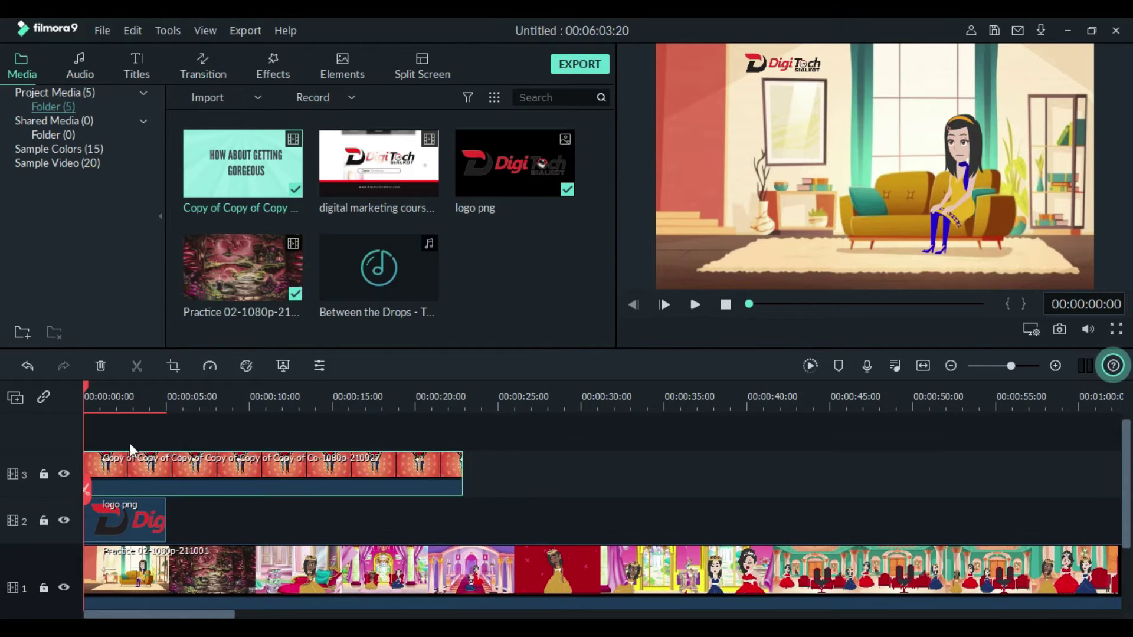
{"action": "left_click_drag", "start_coordinate": [656, 45], "coordinate": [859, 159]}
{"action": "left_click_drag", "start_coordinate": [969, 196], "coordinate": [812, 127]}
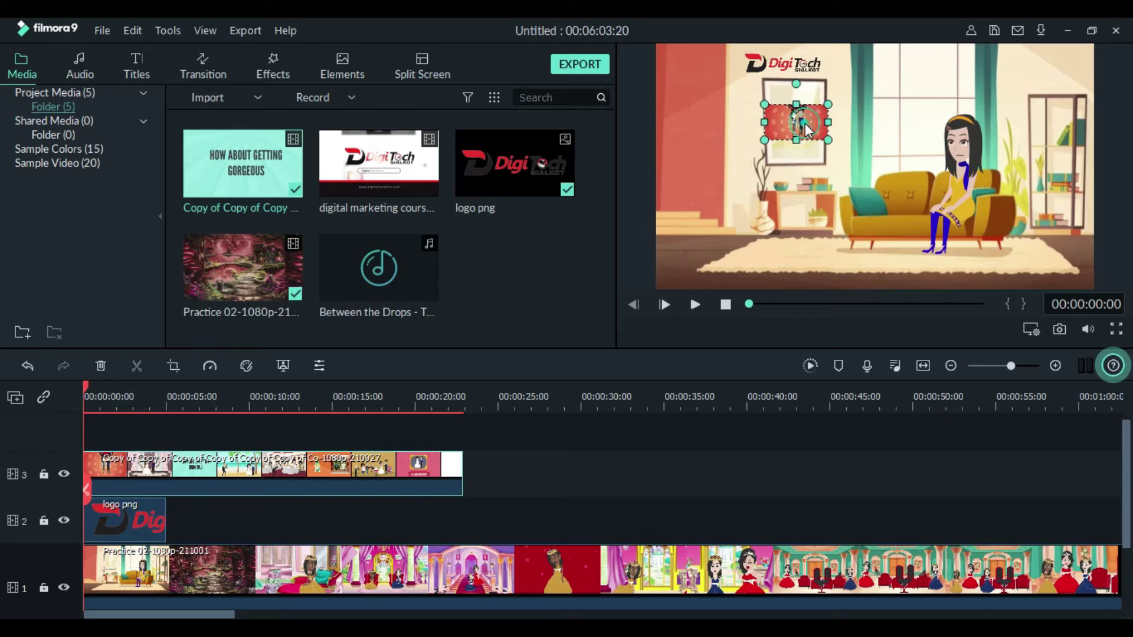
{"action": "left_click_drag", "start_coordinate": [827, 140], "coordinate": [811, 120]}
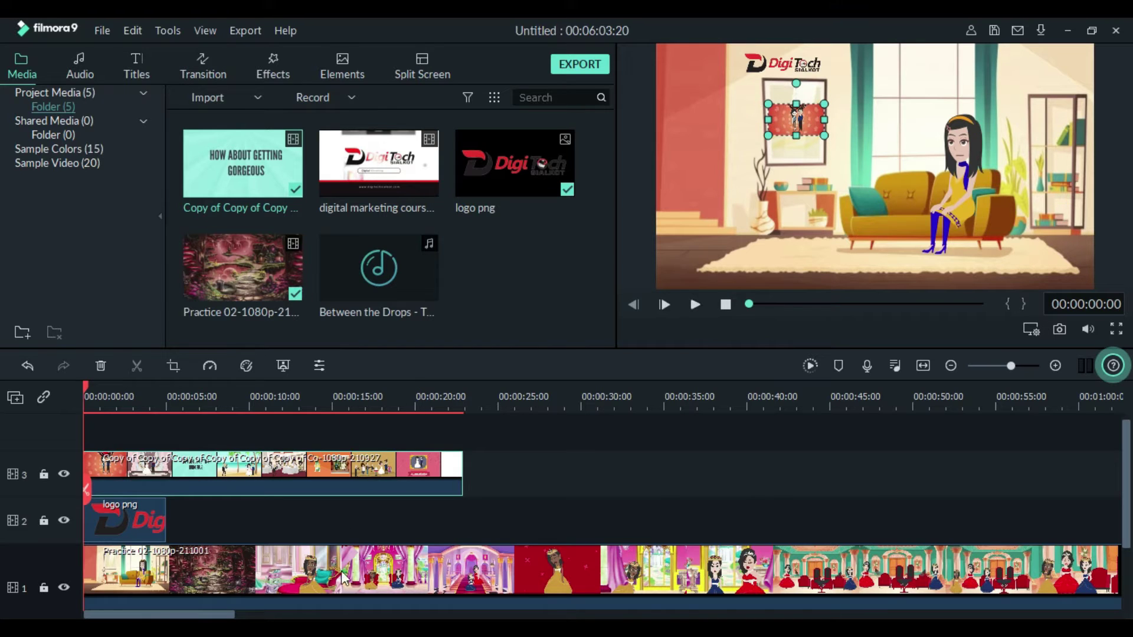
{"action": "left_click", "coordinate": [865, 173]}
{"action": "left_click", "coordinate": [783, 129]}
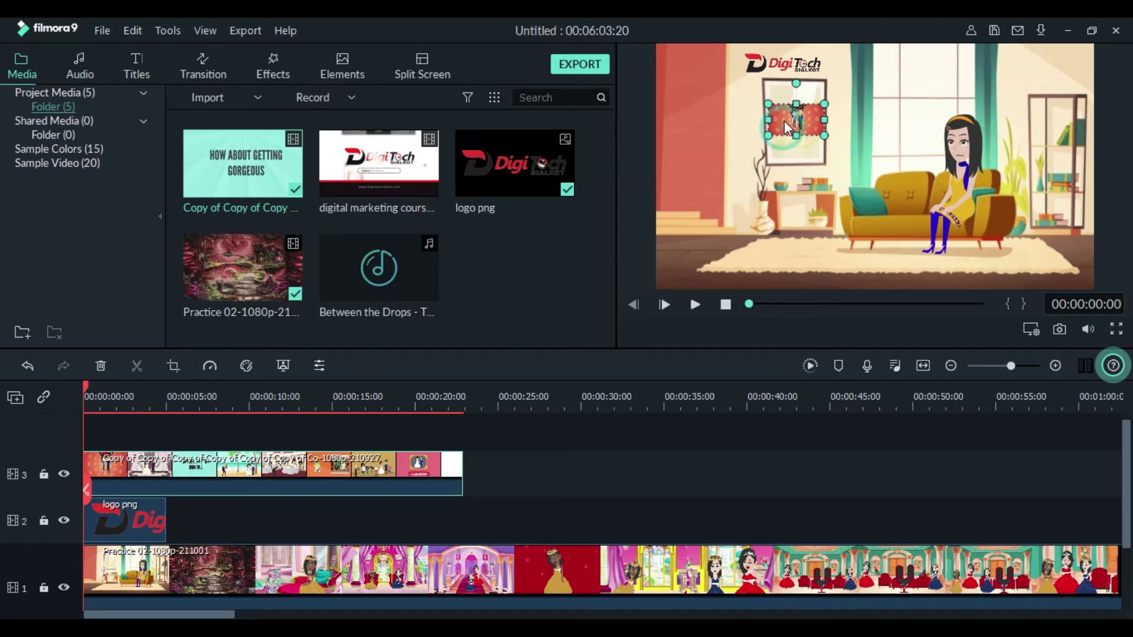
Step: Play the layered composition to check both overlays, and return the playhead to the start
{"action": "left_click", "coordinate": [695, 303]}
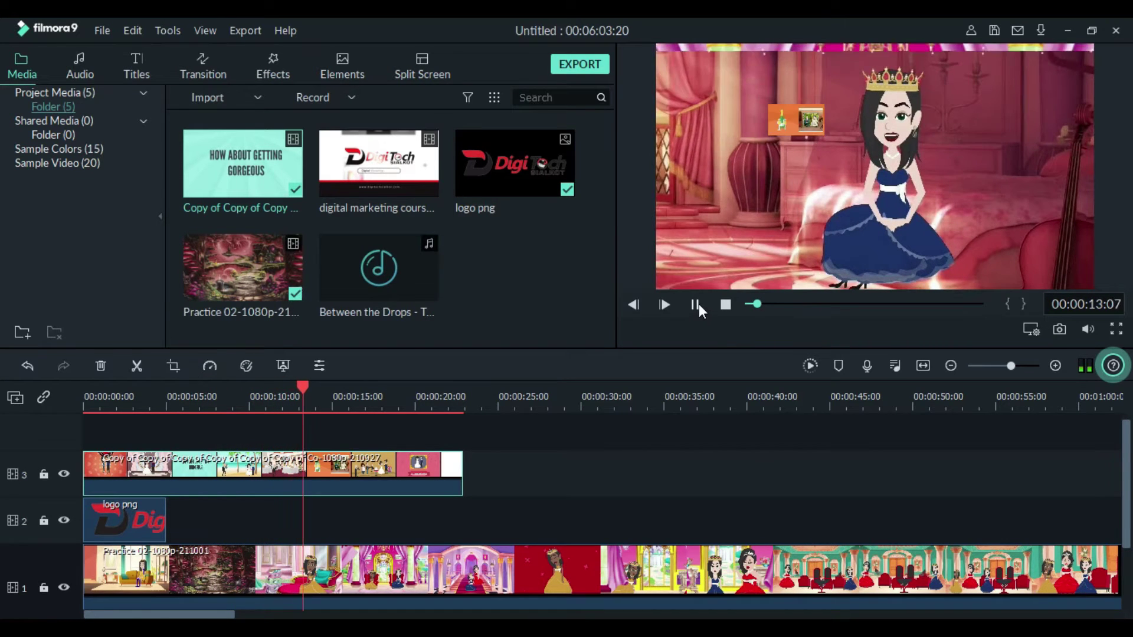
{"action": "left_click", "coordinate": [699, 303]}
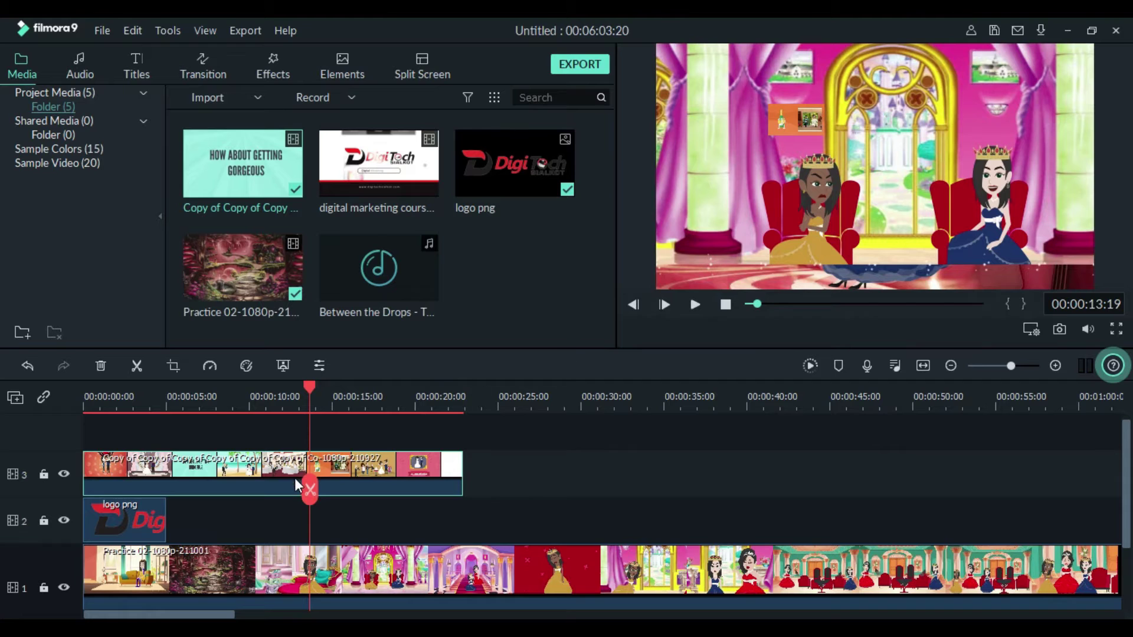
{"action": "left_click_drag", "start_coordinate": [309, 388], "coordinate": [63, 404]}
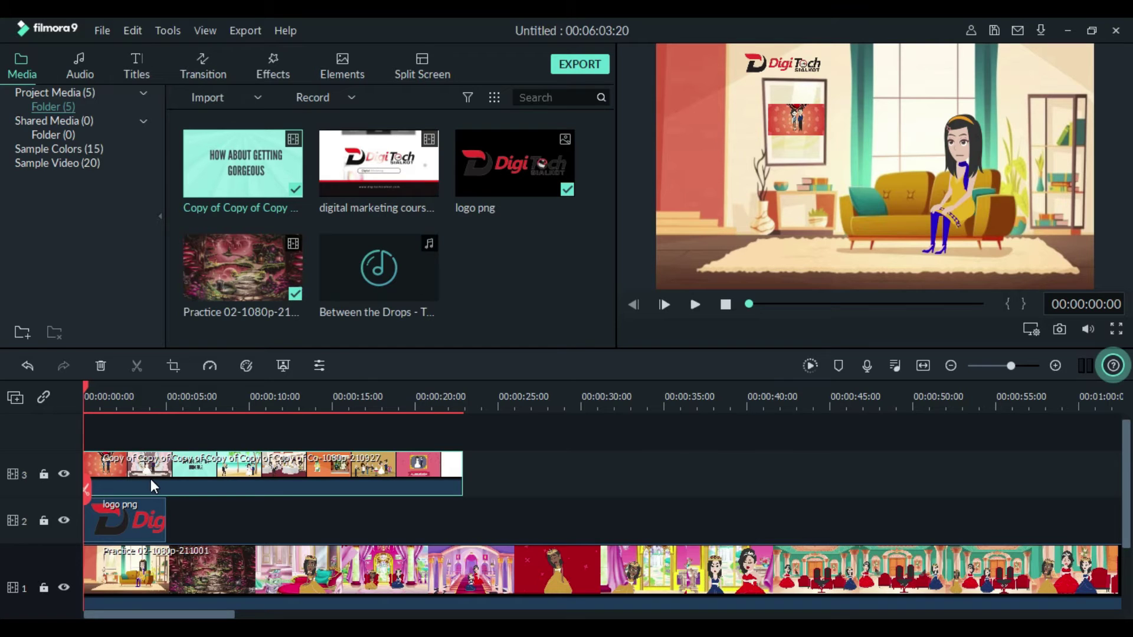
Step: Select all the clips on the three video tracks and delete them from the timeline
{"action": "left_click_drag", "start_coordinate": [535, 463], "coordinate": [92, 565]}
{"action": "scroll", "coordinate": [484, 551], "scroll_direction": "up", "scroll_amount": 2}
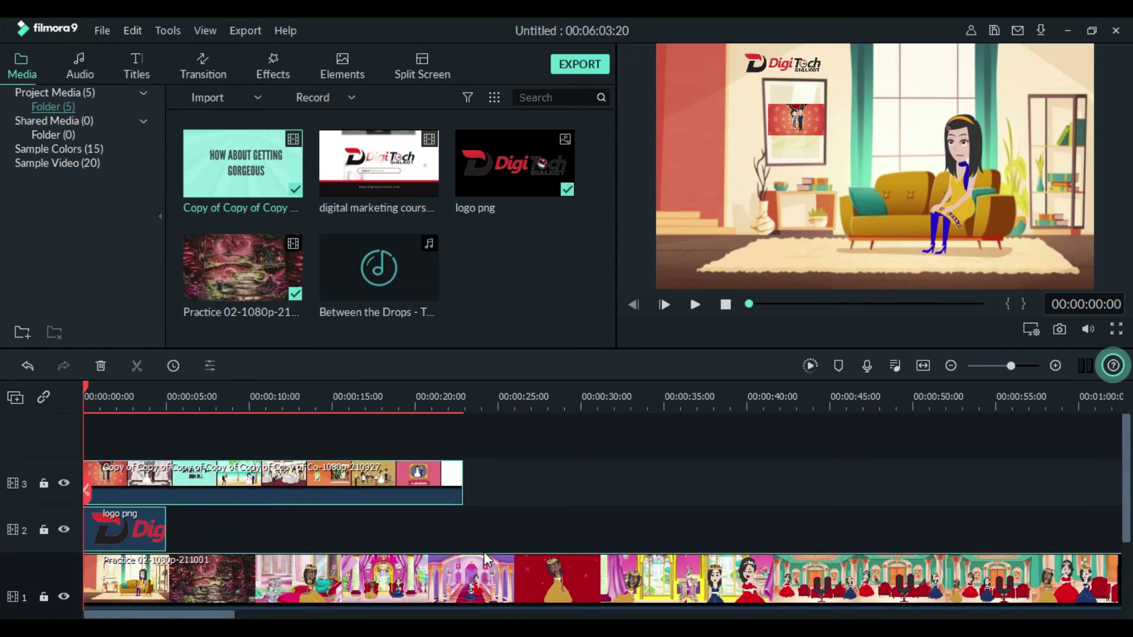
{"action": "key", "text": "Delete"}
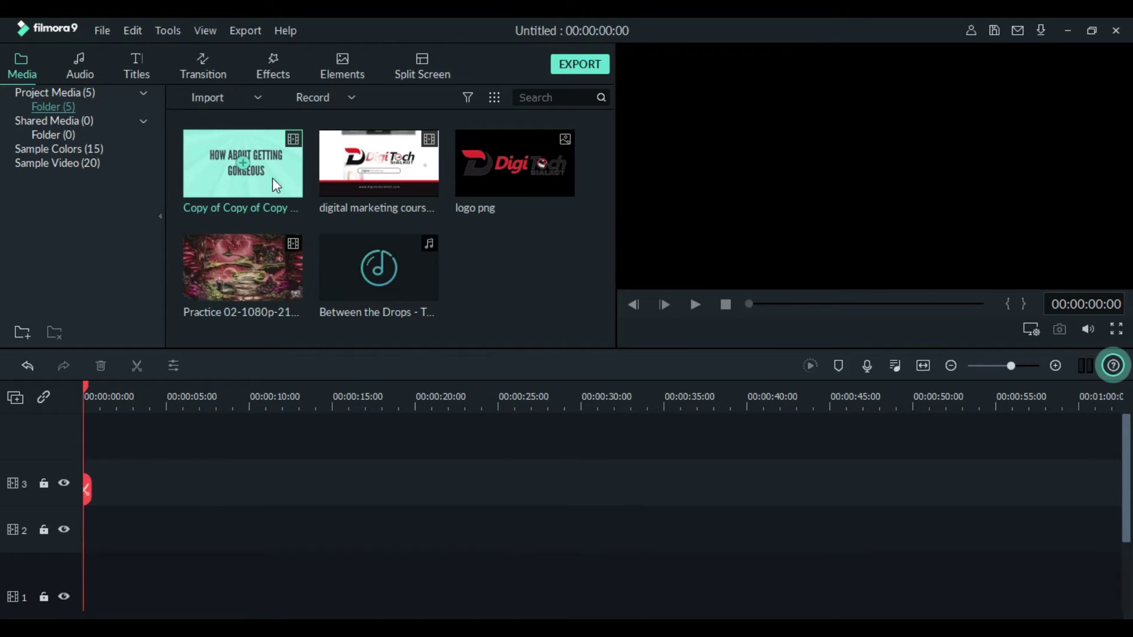
Step: Place the Copy of Copy video at the start of the empty timeline, matching the project settings to the media
{"action": "left_click_drag", "start_coordinate": [271, 178], "coordinate": [64, 505]}
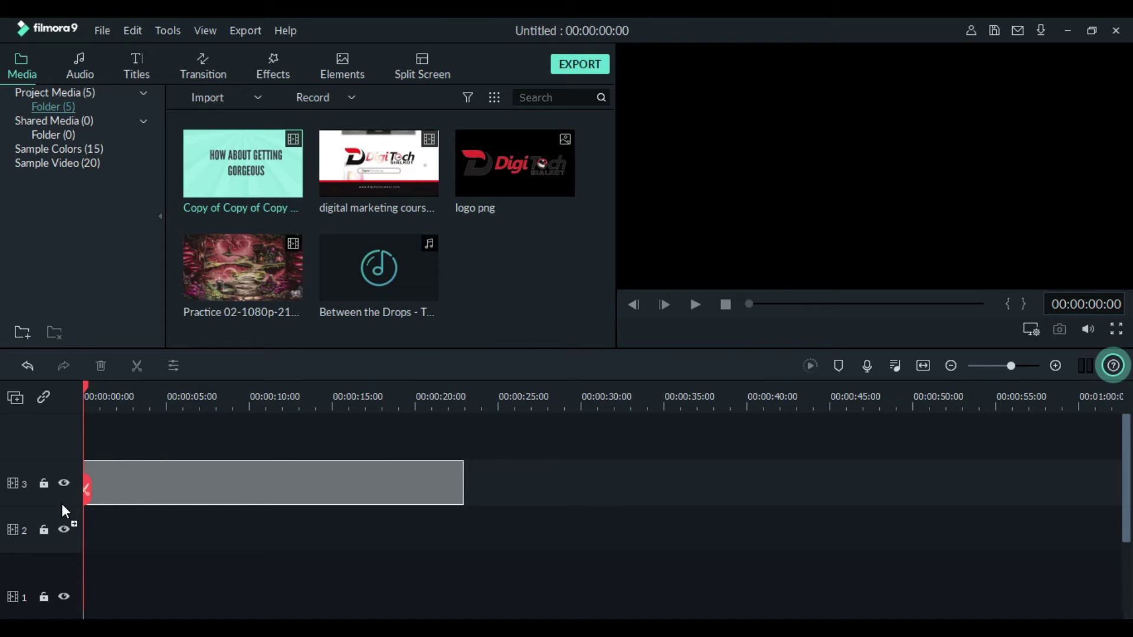
{"action": "left_click", "coordinate": [552, 360]}
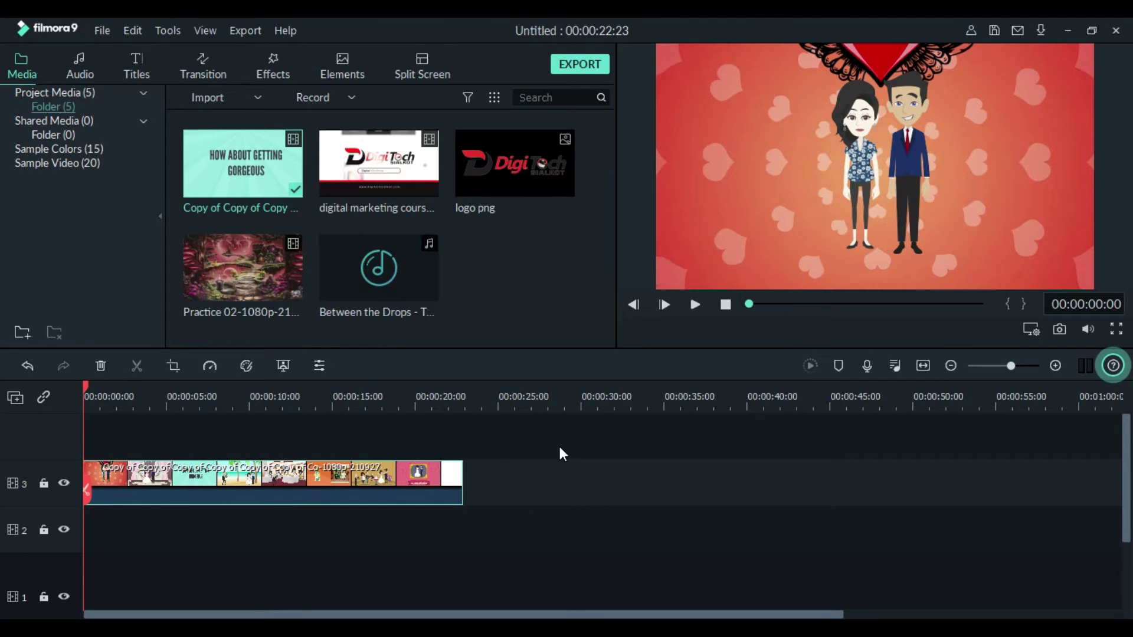
Step: Play the Copy of Copy video and scrub through its scenes, ending back near the start
{"action": "left_click", "coordinate": [694, 304]}
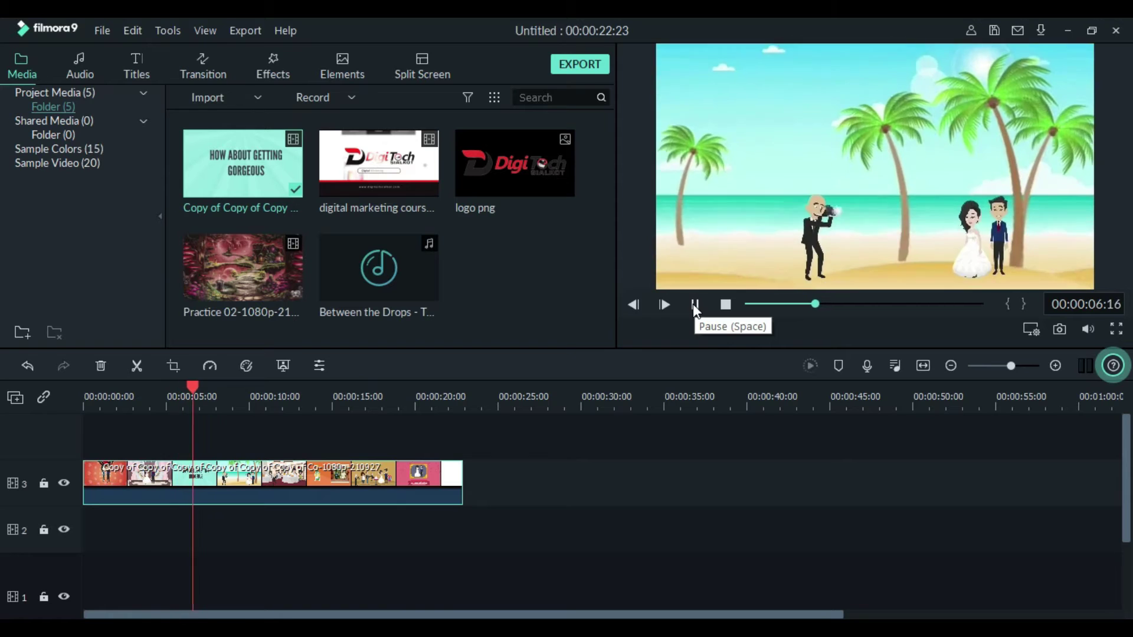
{"action": "left_click", "coordinate": [692, 303]}
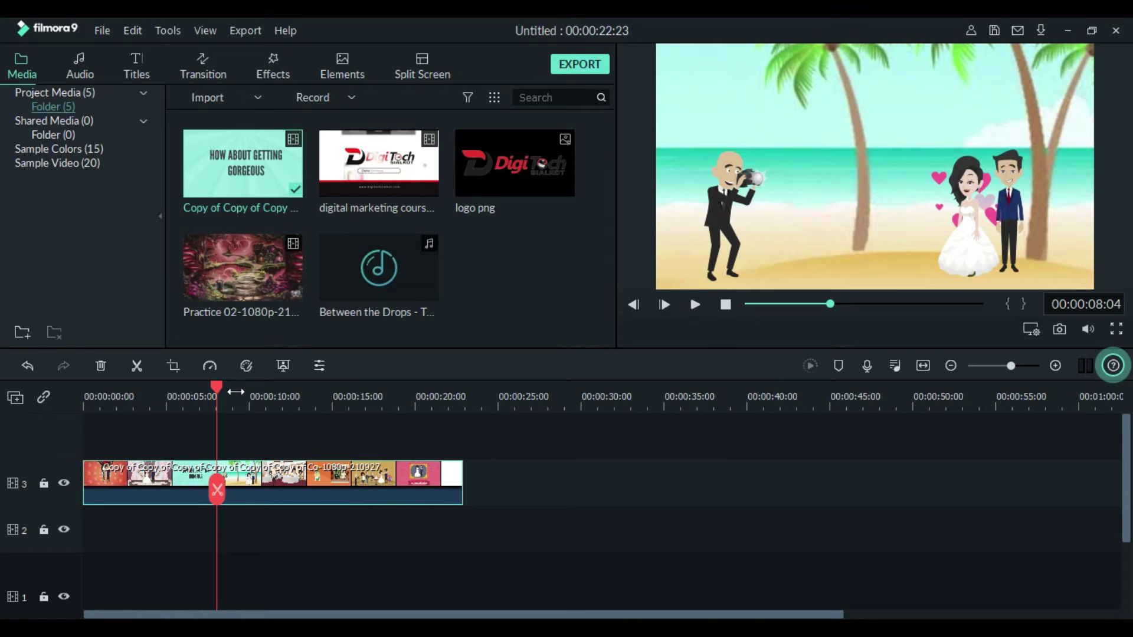
{"action": "left_click_drag", "start_coordinate": [215, 388], "coordinate": [252, 405]}
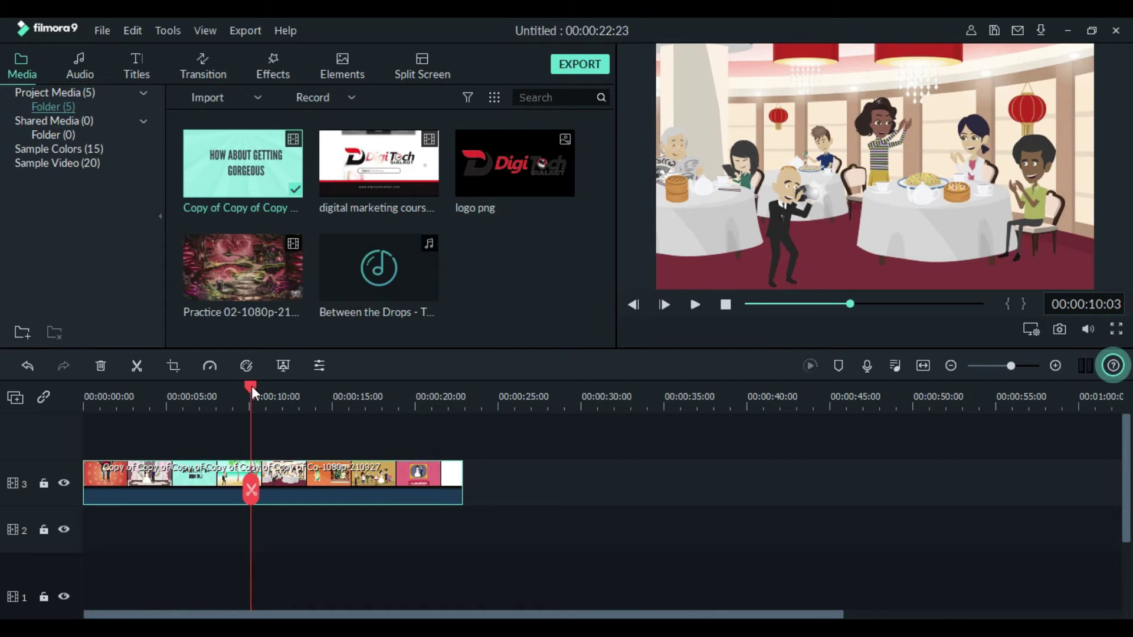
{"action": "mouse_move", "coordinate": [252, 384]}
{"action": "left_mouse_down"}
{"action": "mouse_move", "coordinate": [286, 384]}
{"action": "mouse_move", "coordinate": [249, 382]}
{"action": "left_mouse_up"}
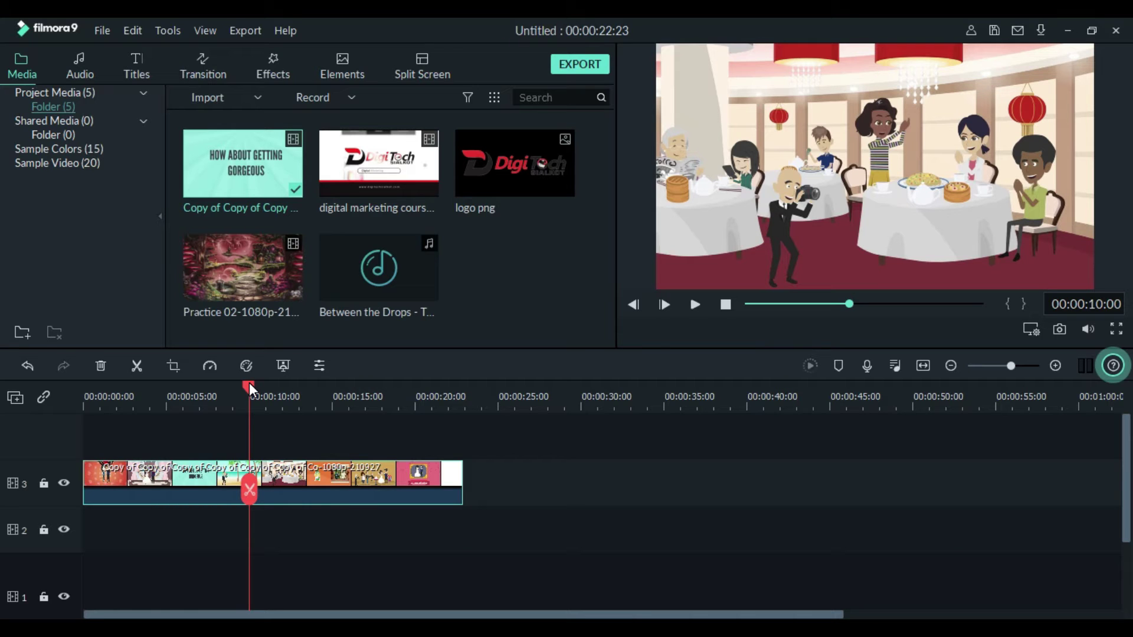
{"action": "left_click_drag", "start_coordinate": [249, 382], "coordinate": [232, 382]}
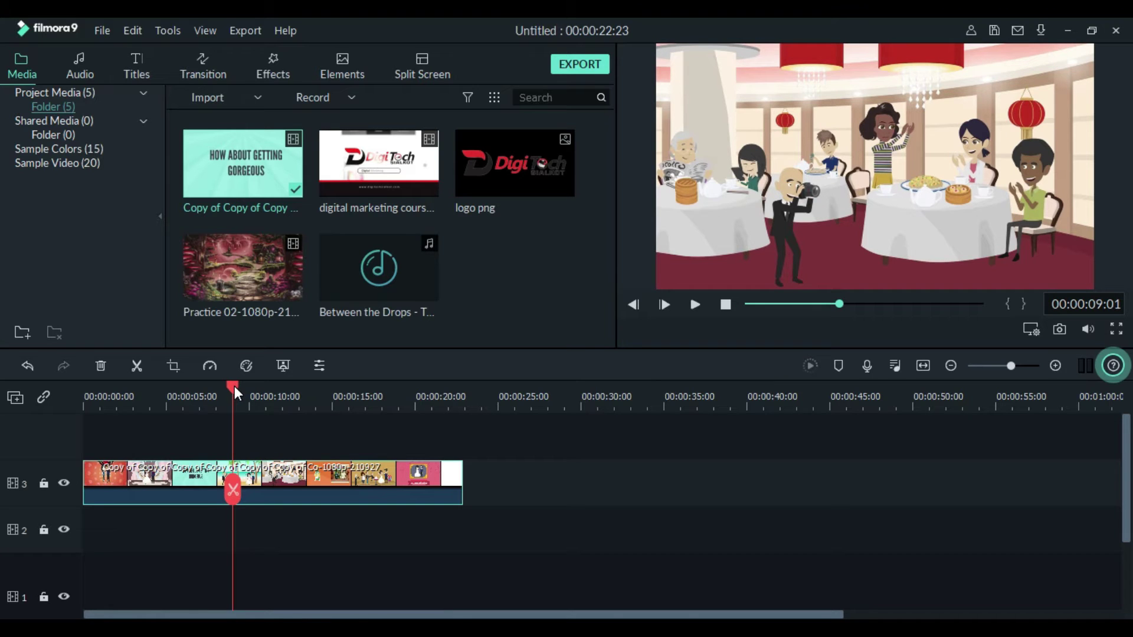
{"action": "left_click_drag", "start_coordinate": [235, 386], "coordinate": [139, 383]}
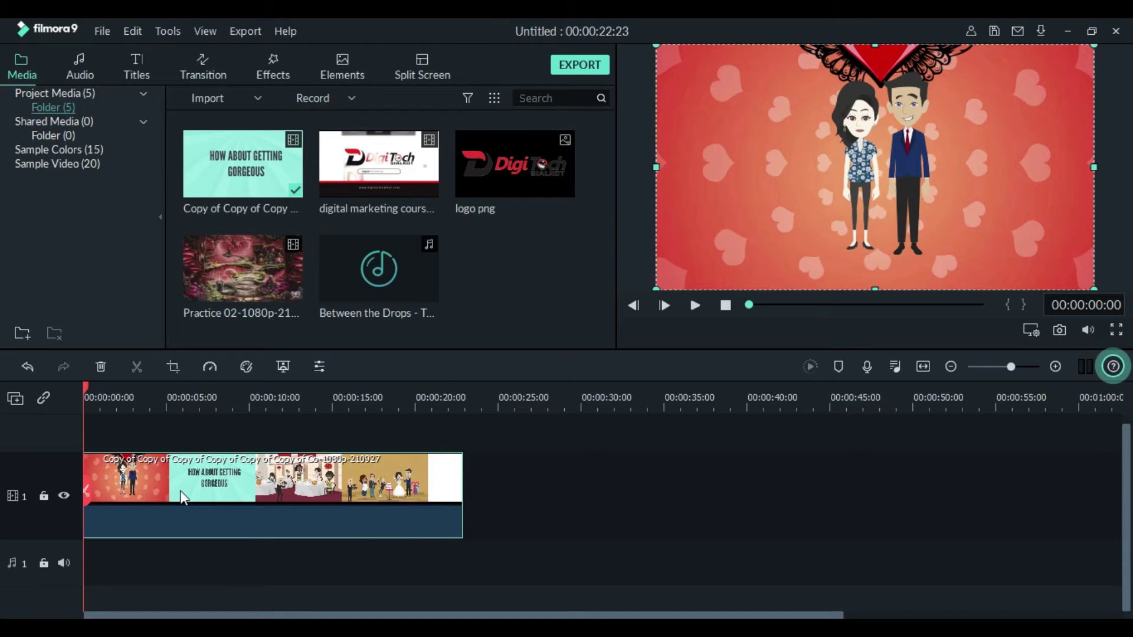
Step: Add the digital marketing course video at the start of a new track above the Copy of Copy clip
{"action": "scroll", "coordinate": [222, 506], "scroll_direction": "up", "scroll_amount": 1}
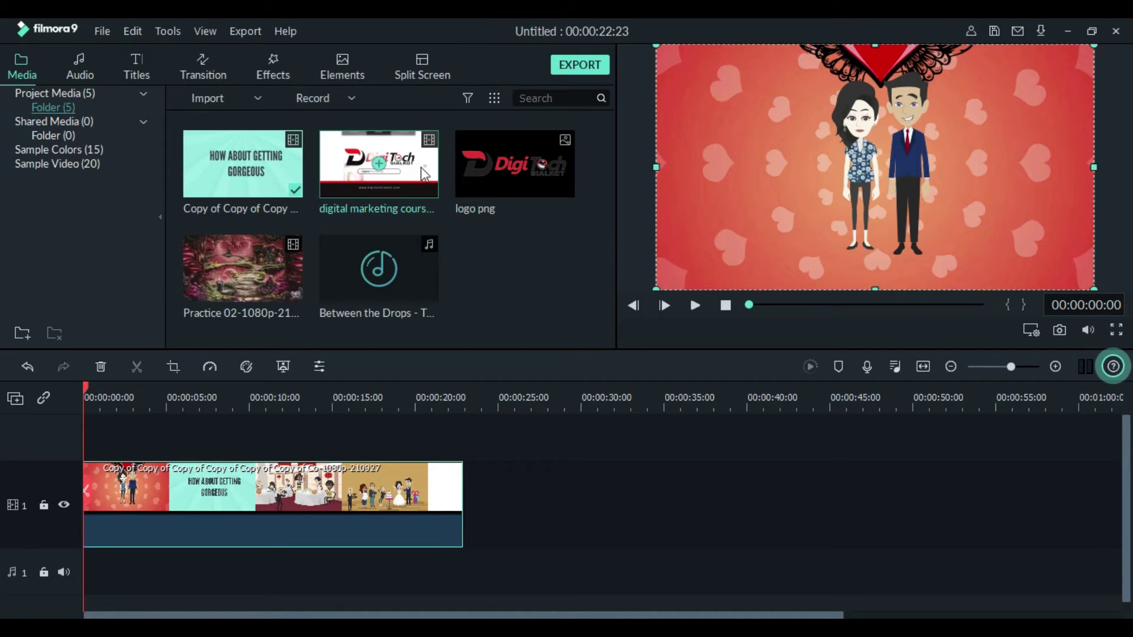
{"action": "left_click_drag", "start_coordinate": [421, 171], "coordinate": [62, 455]}
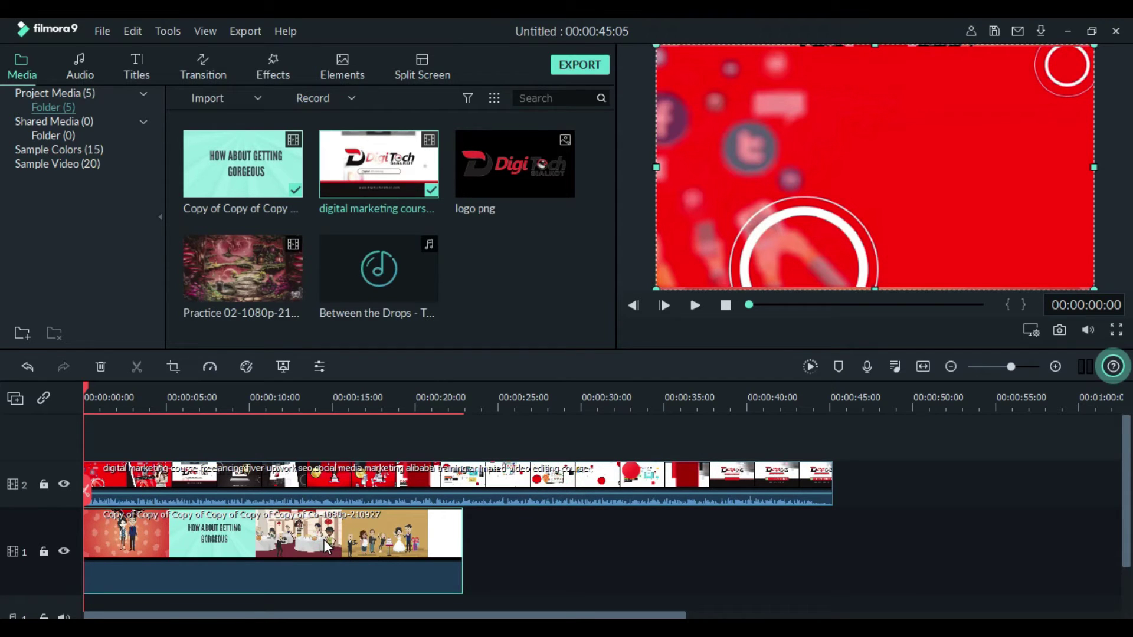
Step: Hide video track 2's output to view the clip beneath it, and show the track again
{"action": "mouse_move", "coordinate": [147, 487]}
{"action": "left_click", "coordinate": [63, 484]}
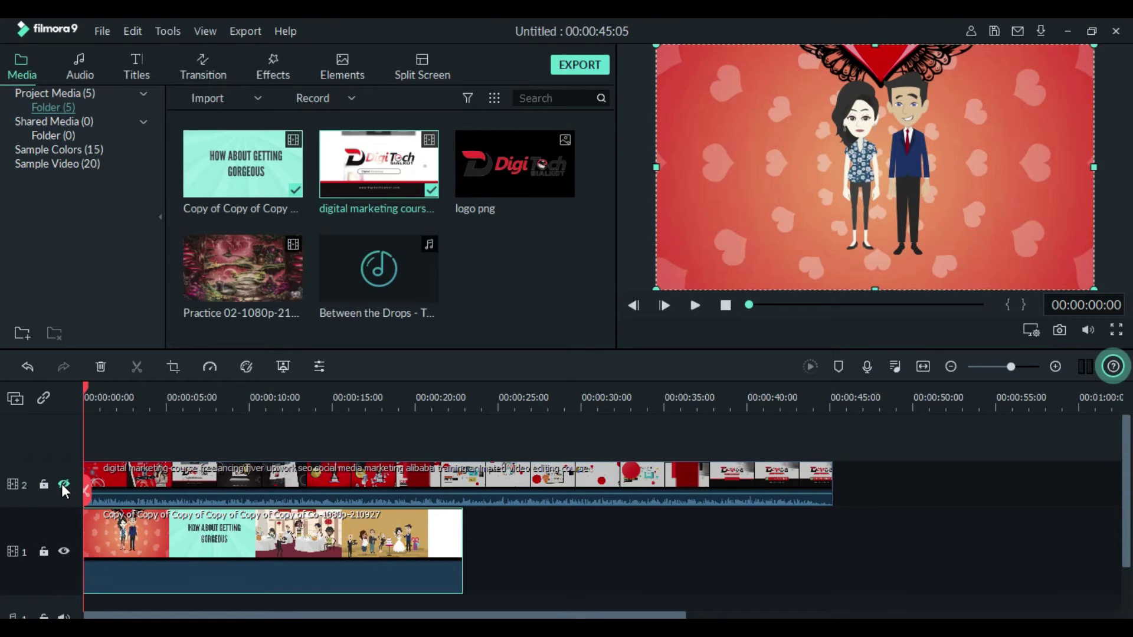
{"action": "left_click", "coordinate": [63, 484]}
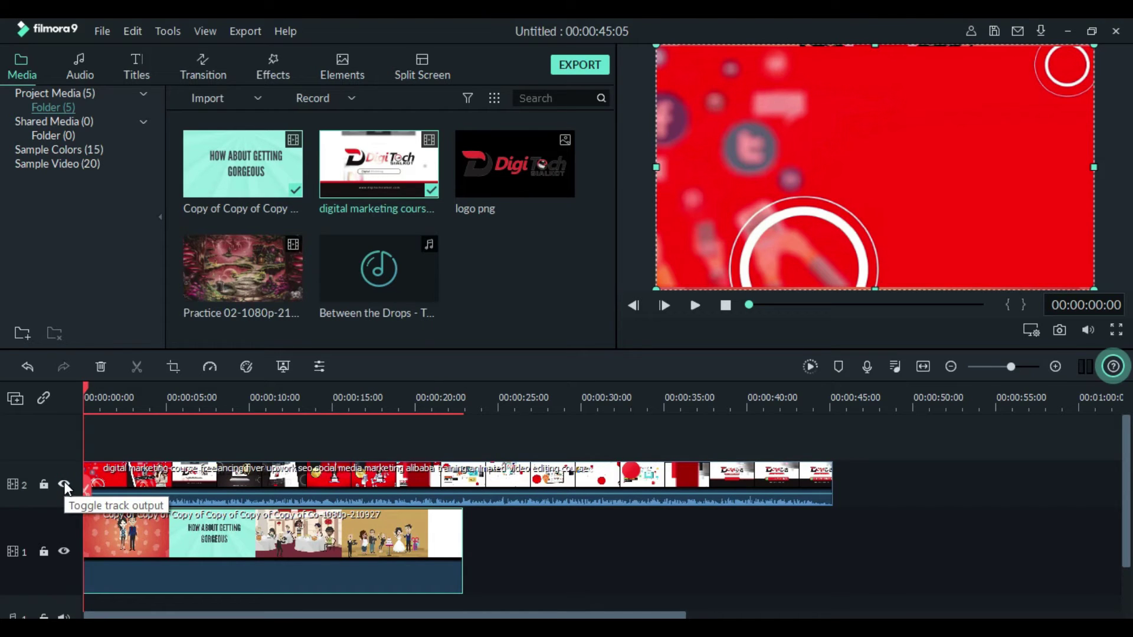
Step: Hide video track 2's output, and lock and unlock the track
{"action": "left_click", "coordinate": [63, 485]}
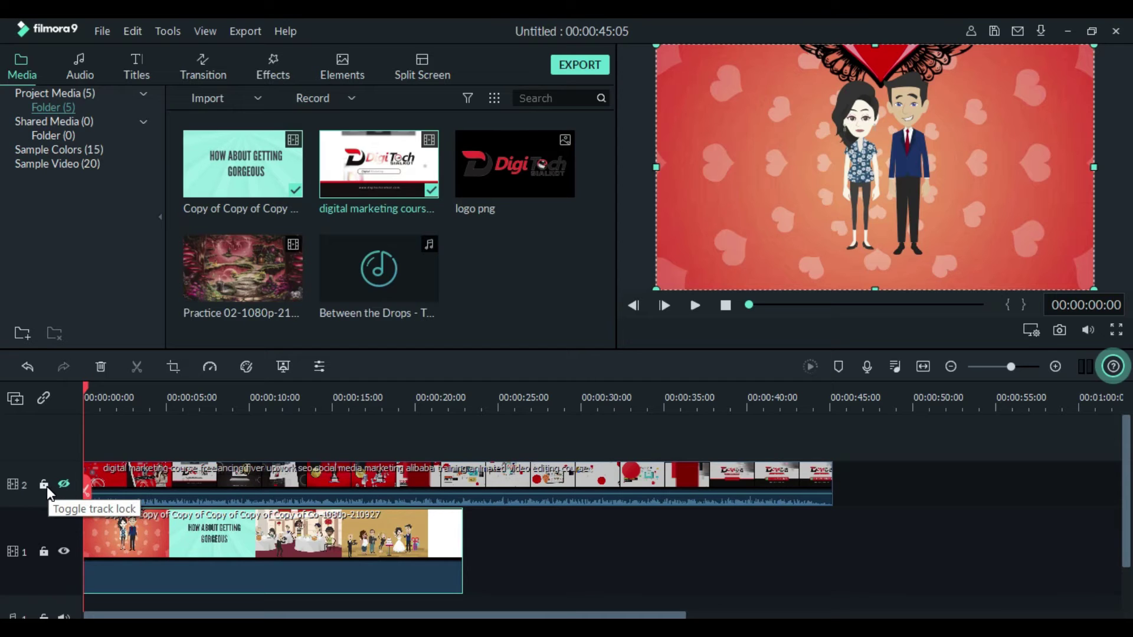
{"action": "left_click", "coordinate": [161, 484]}
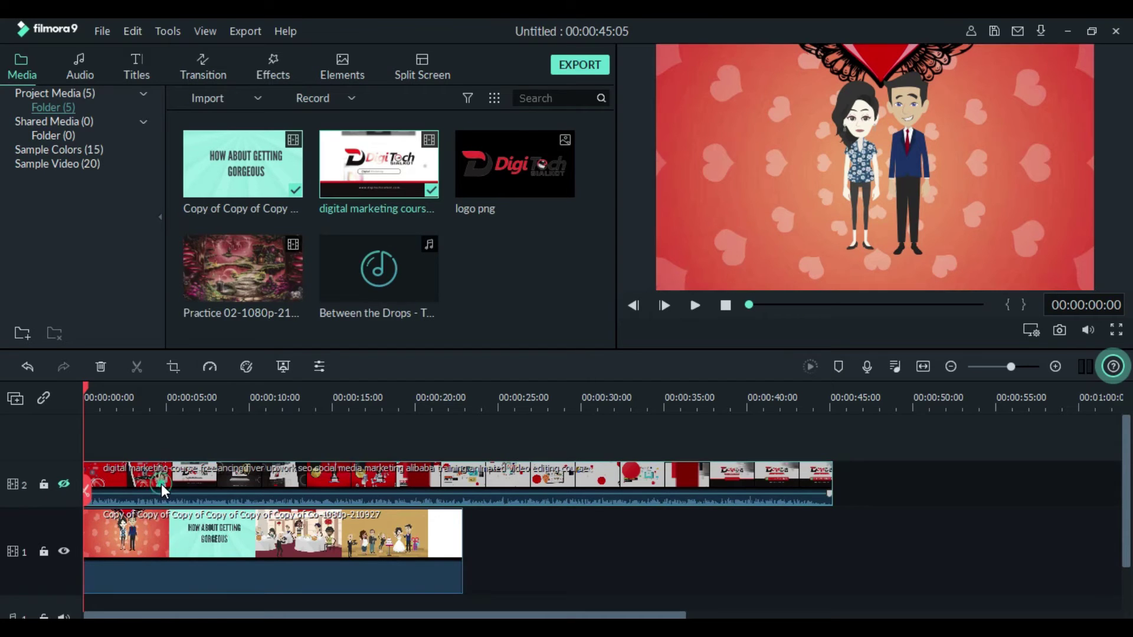
{"action": "left_click", "coordinate": [45, 483]}
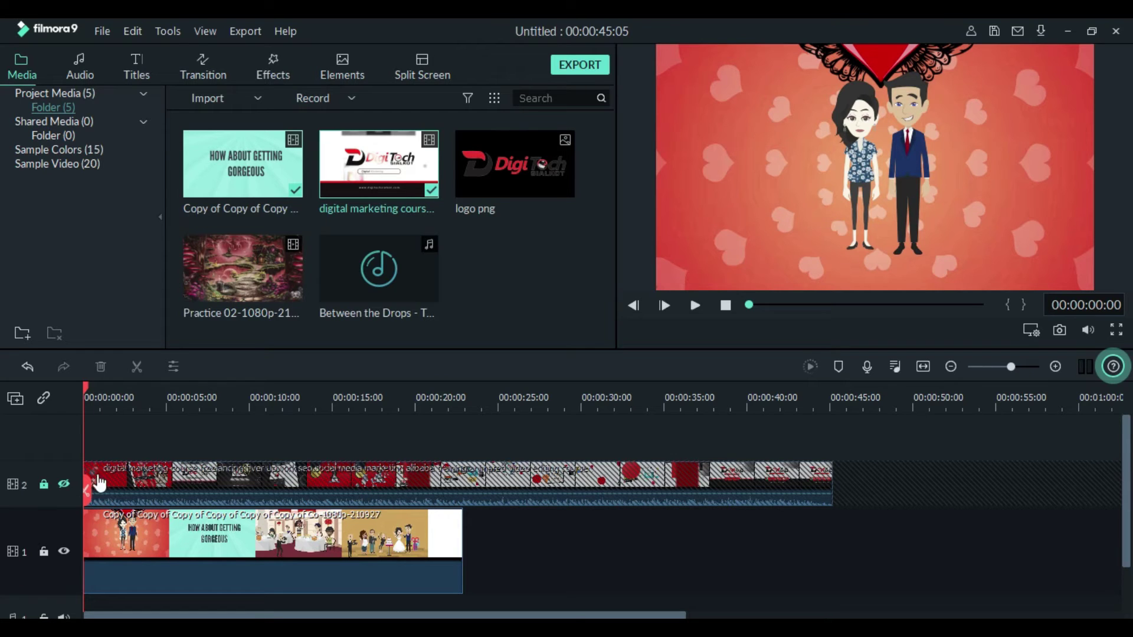
{"action": "left_click", "coordinate": [45, 486]}
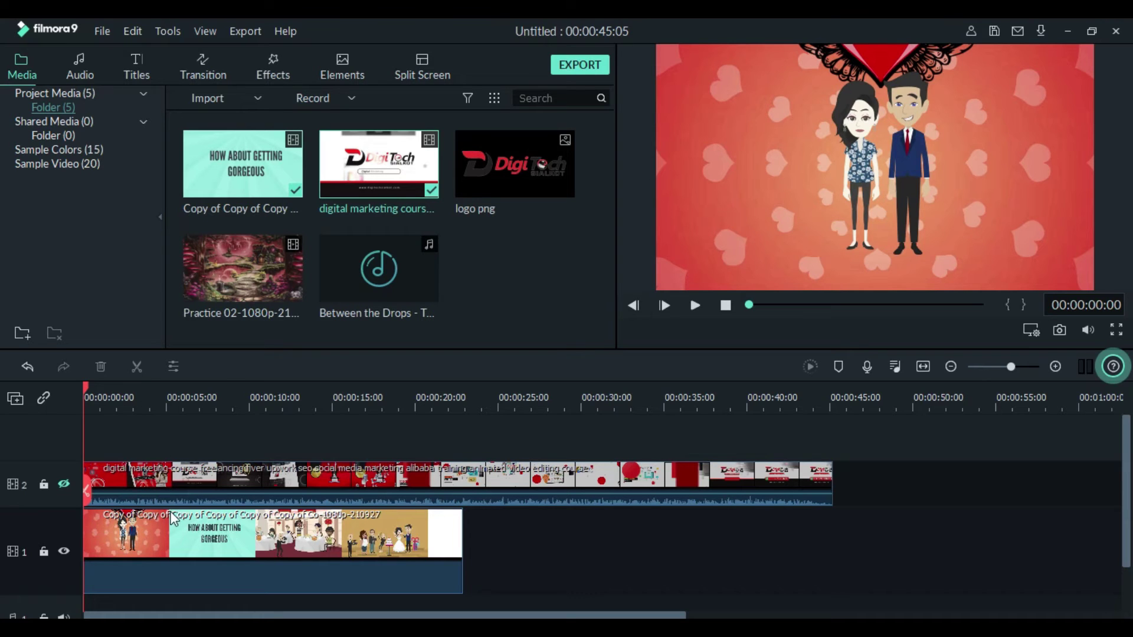
Step: Look over the audio track beneath the video tracks and play the Copy of Copy video up to 00:00:05:07
{"action": "scroll", "coordinate": [178, 518], "scroll_direction": "down", "scroll_amount": 1}
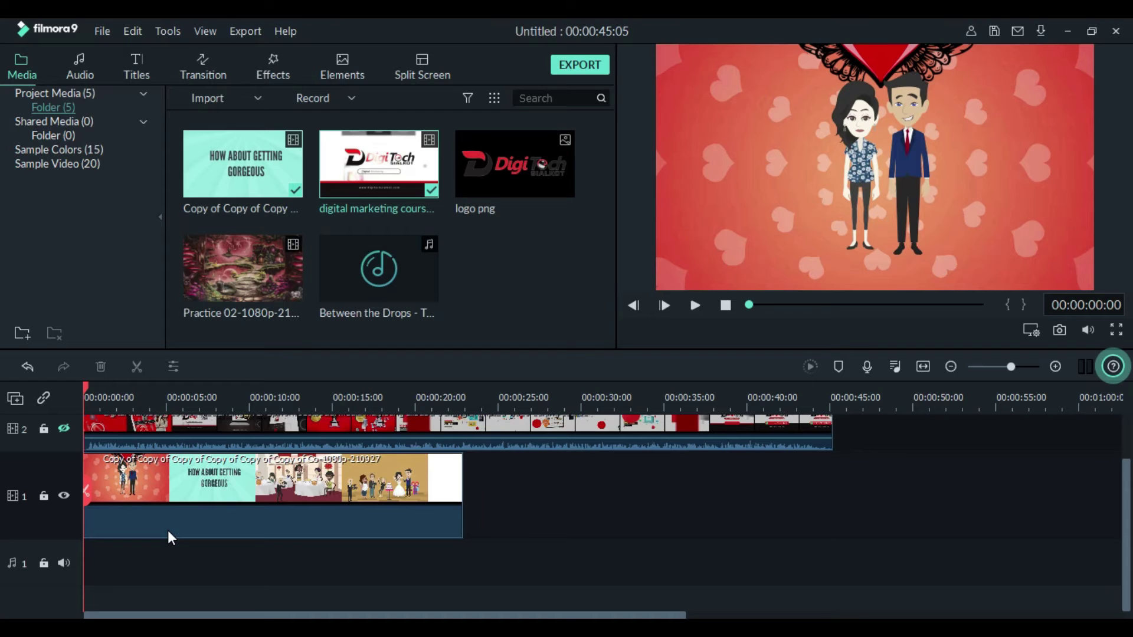
{"action": "scroll", "coordinate": [167, 542], "scroll_direction": "up", "scroll_amount": 1}
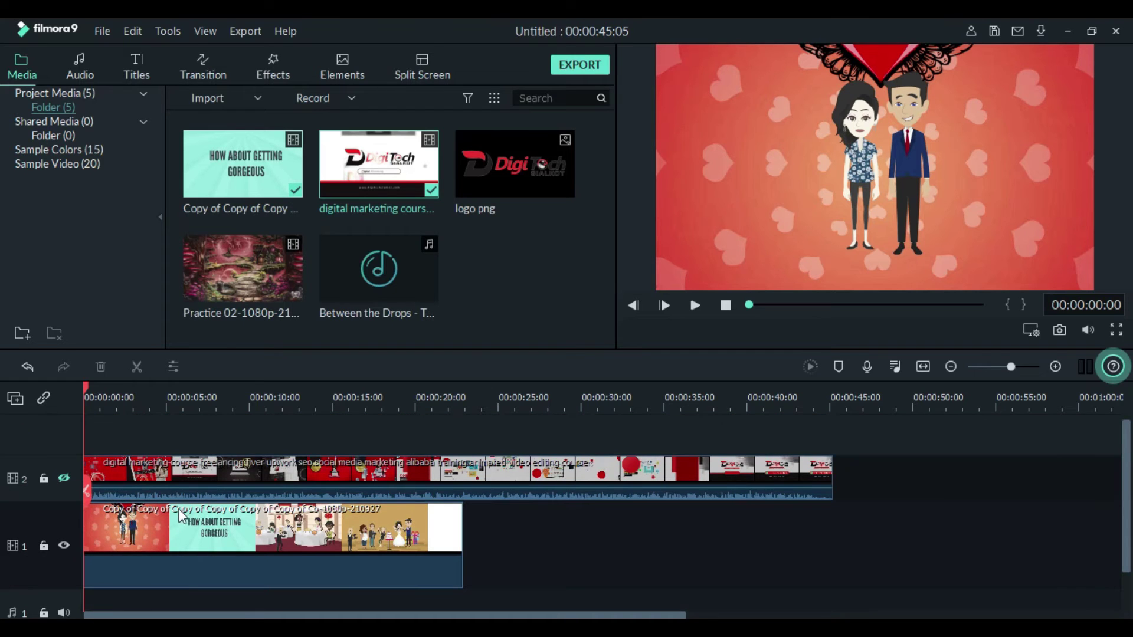
{"action": "scroll", "coordinate": [86, 580], "scroll_direction": "down", "scroll_amount": 1}
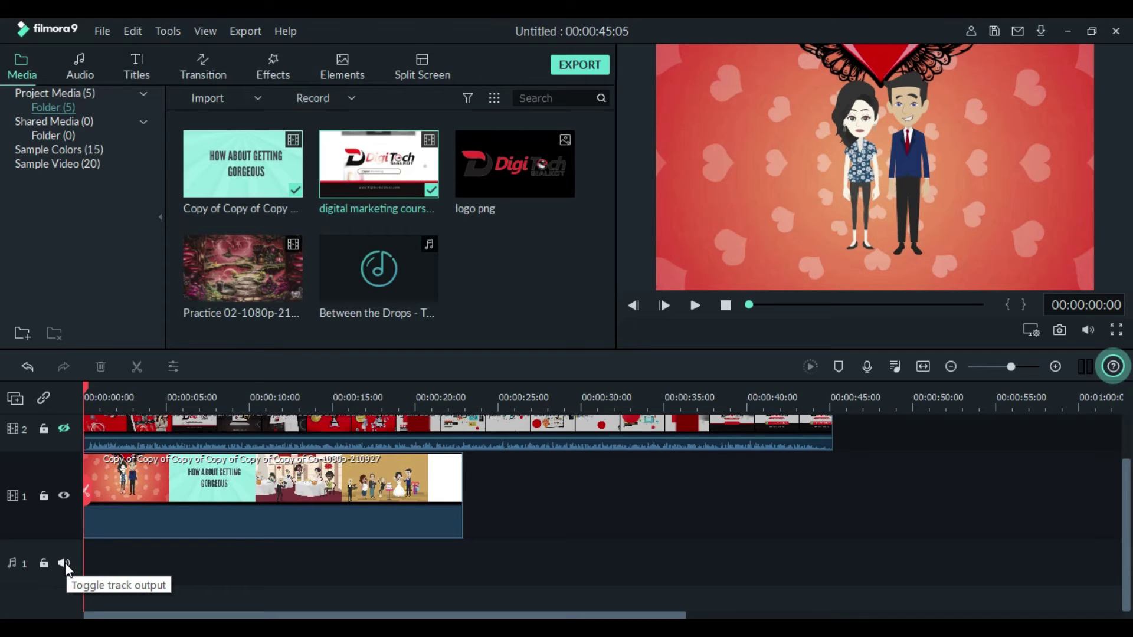
{"action": "scroll", "coordinate": [597, 525], "scroll_direction": "up", "scroll_amount": 2}
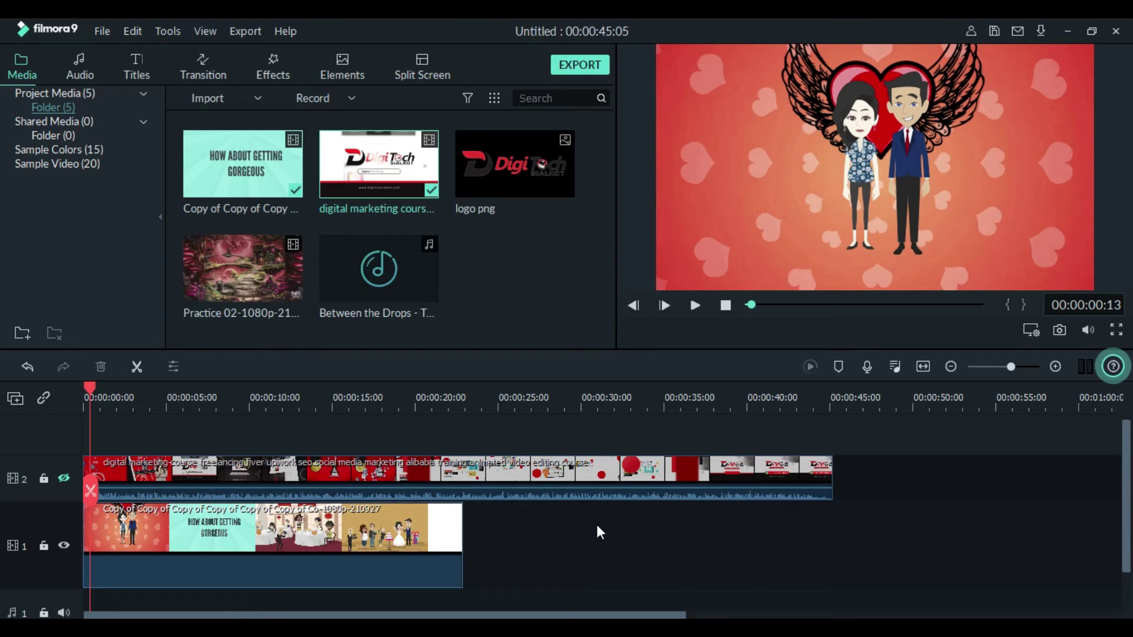
{"action": "key", "text": "space"}
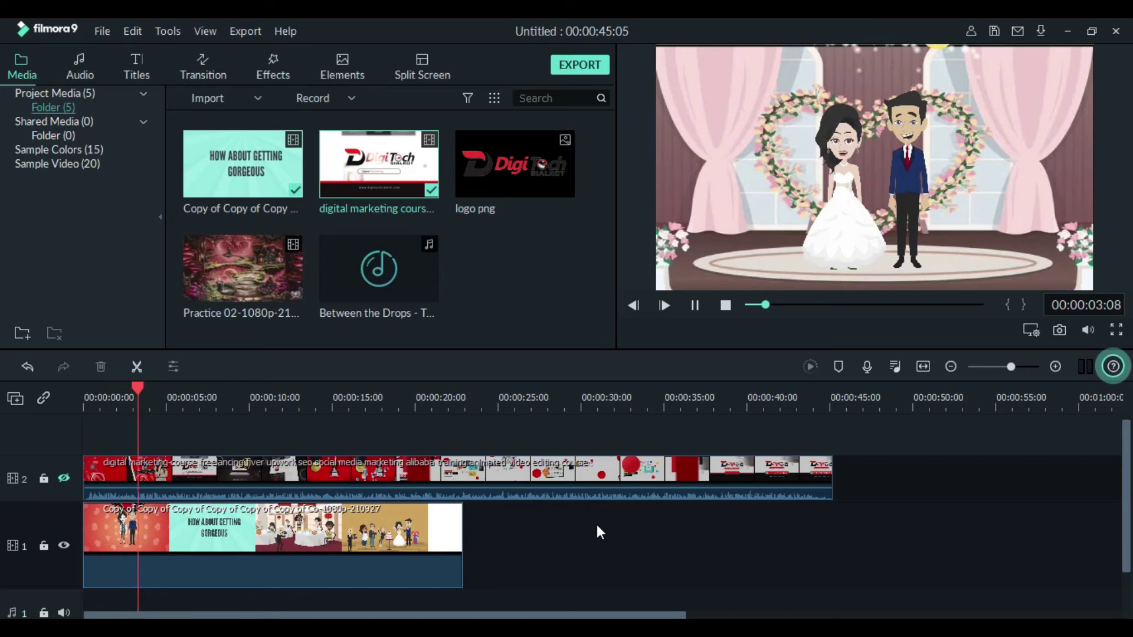
{"action": "key", "text": "space"}
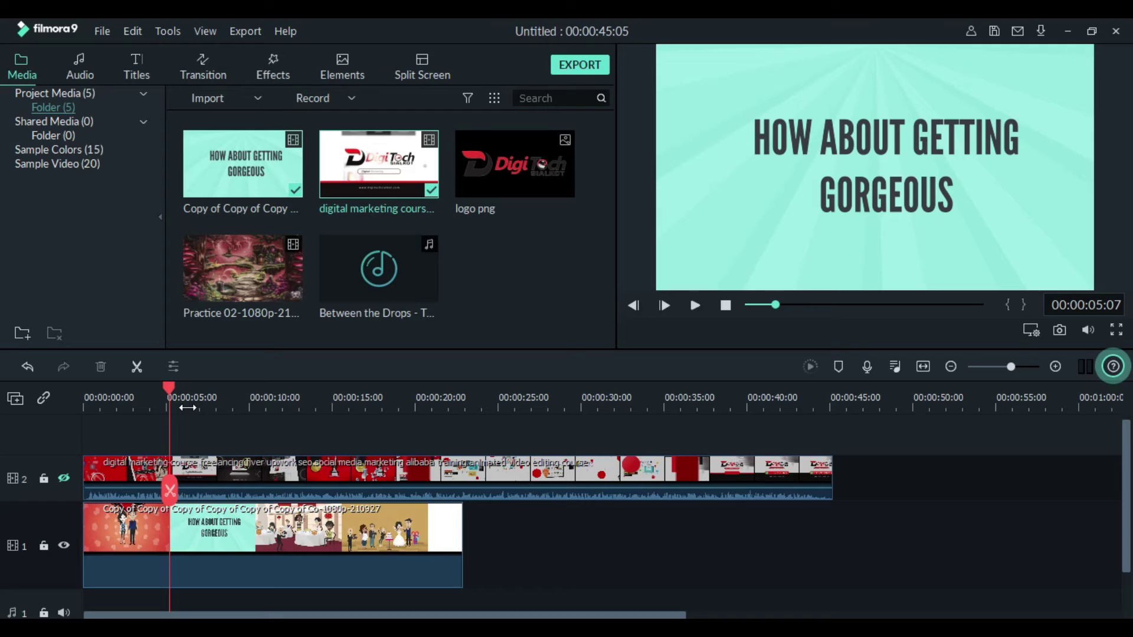
Step: Split the clips on both video tracks at 00:00:05:04
{"action": "scroll", "coordinate": [187, 408], "scroll_direction": "up", "scroll_amount": 1}
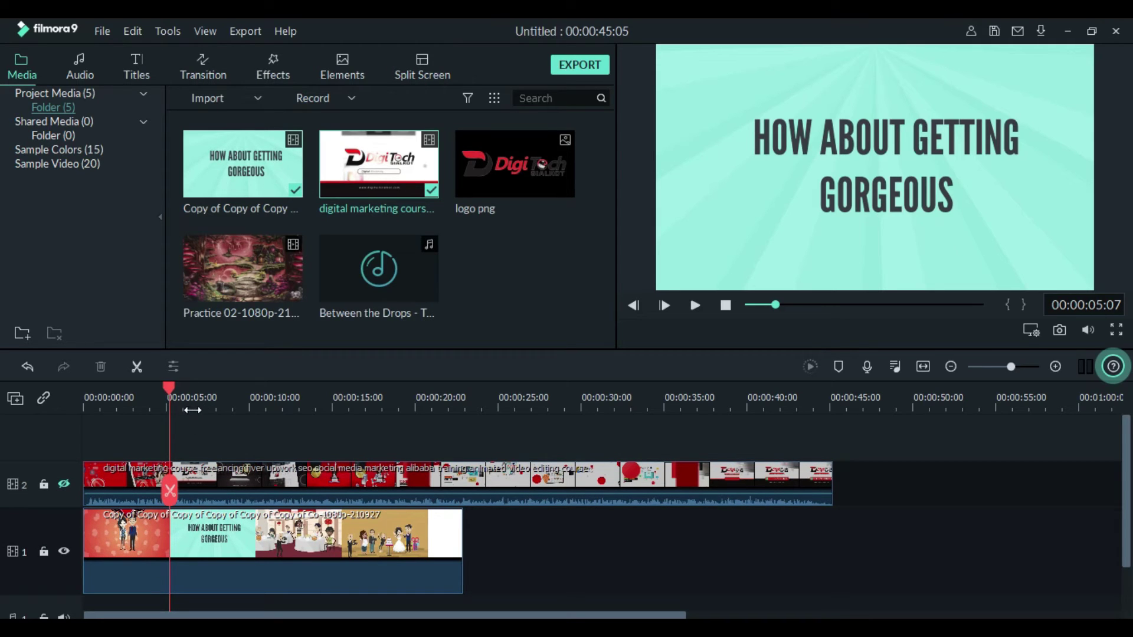
{"action": "left_click_drag", "start_coordinate": [191, 409], "coordinate": [561, 400]}
{"action": "left_click", "coordinate": [275, 409]}
{"action": "left_click_drag", "start_coordinate": [276, 409], "coordinate": [307, 411]}
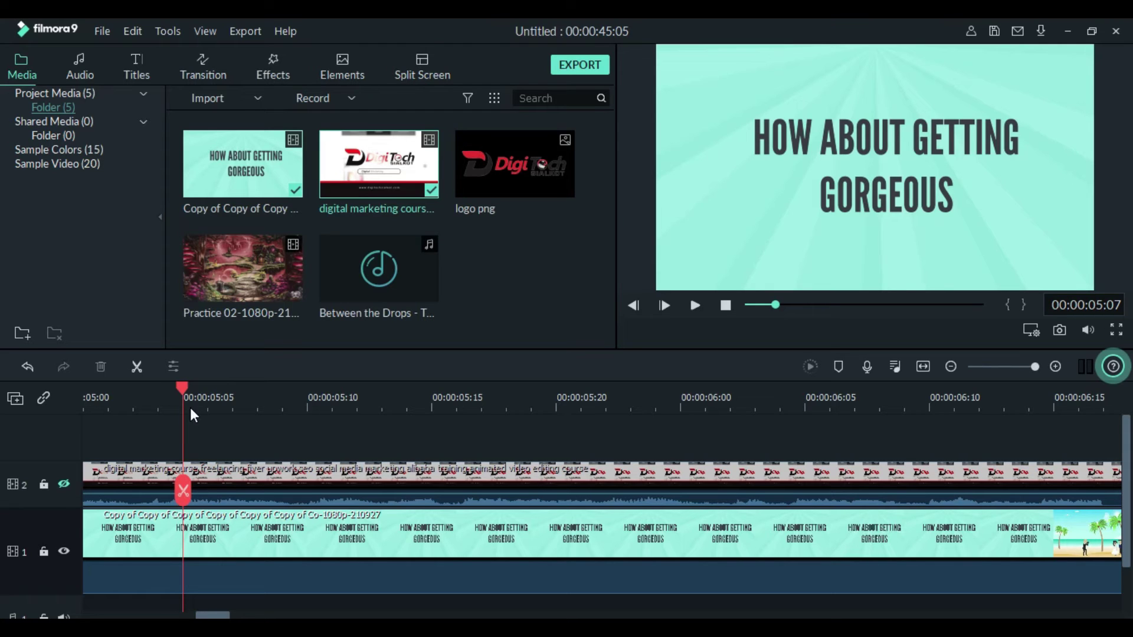
{"action": "left_click", "coordinate": [157, 388]}
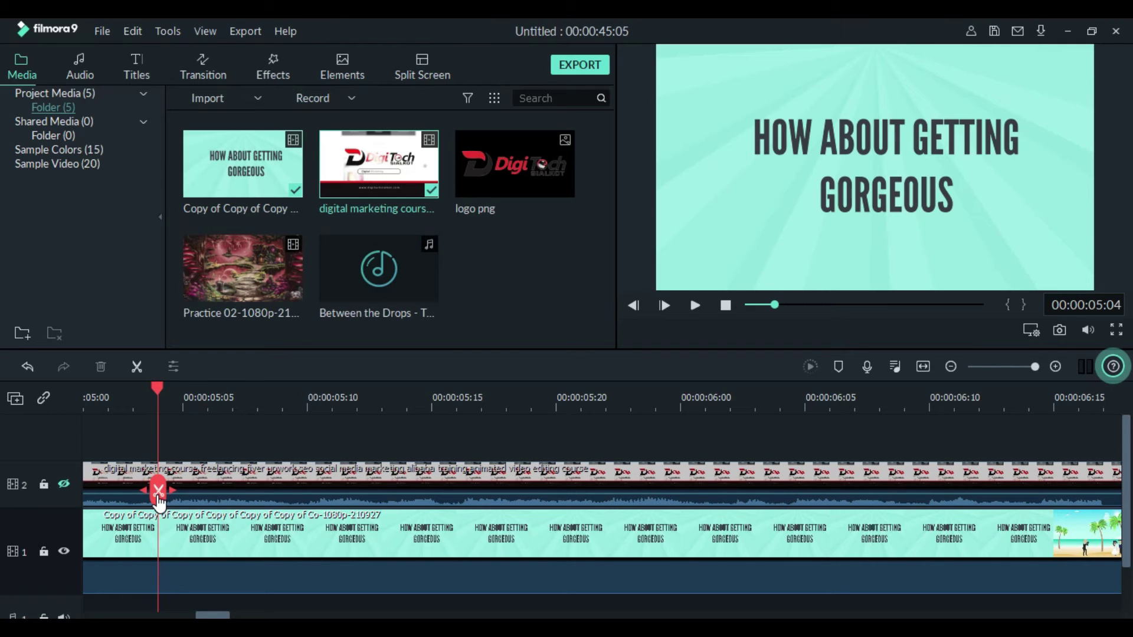
{"action": "left_click", "coordinate": [136, 366]}
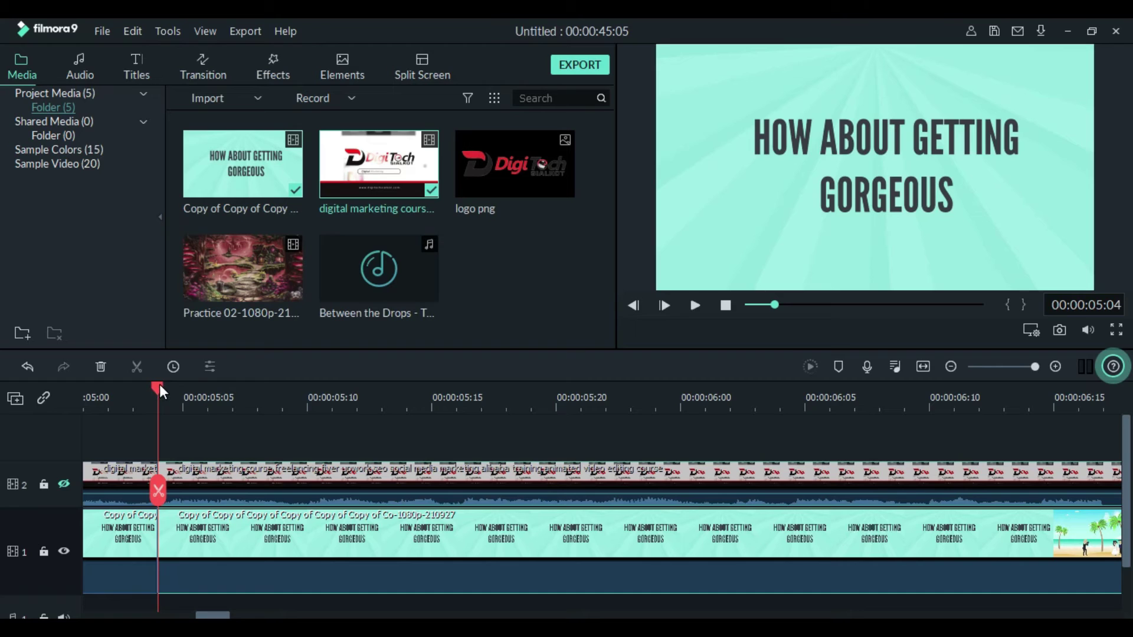
Step: Split the clips on both video tracks again at 00:00:06:05
{"action": "left_click_drag", "start_coordinate": [159, 387], "coordinate": [813, 407]}
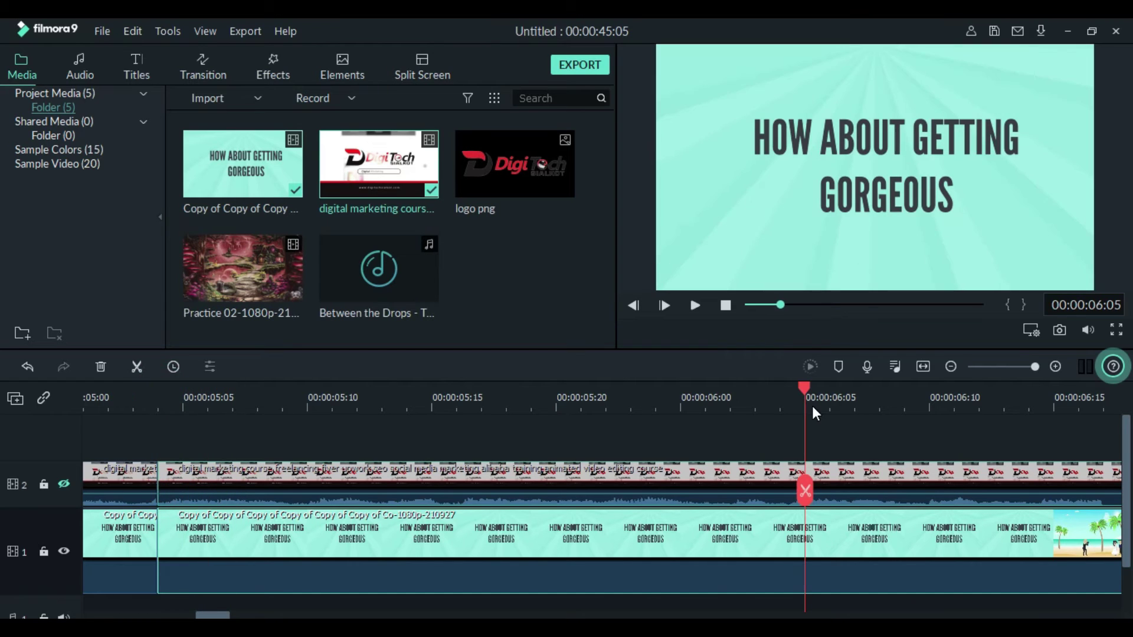
{"action": "left_click", "coordinate": [806, 496]}
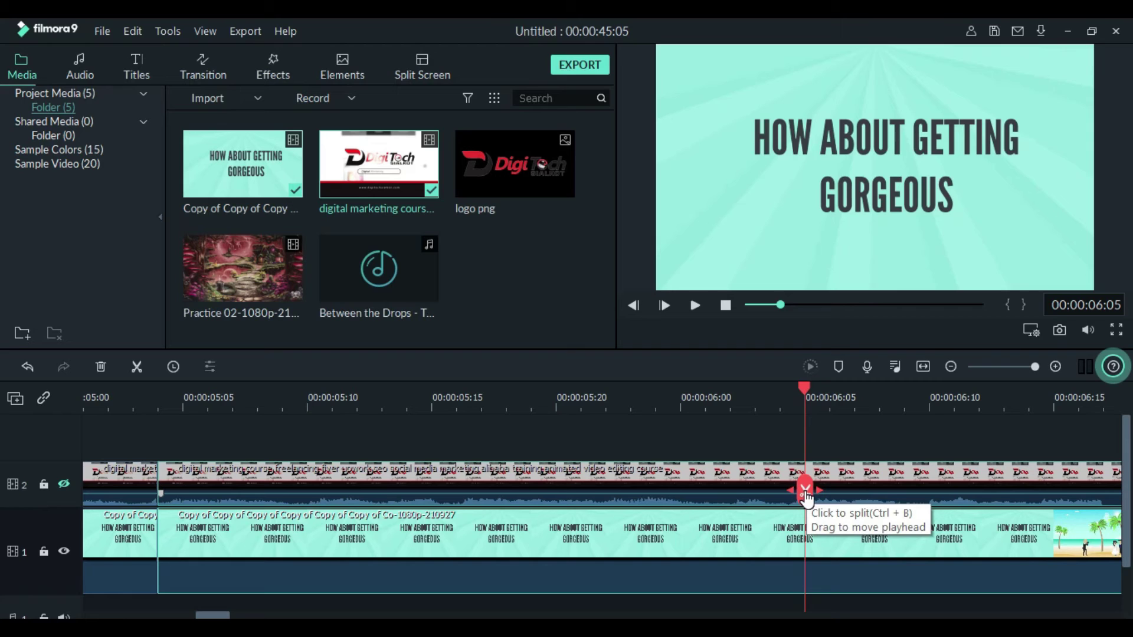
{"action": "left_click", "coordinate": [806, 497]}
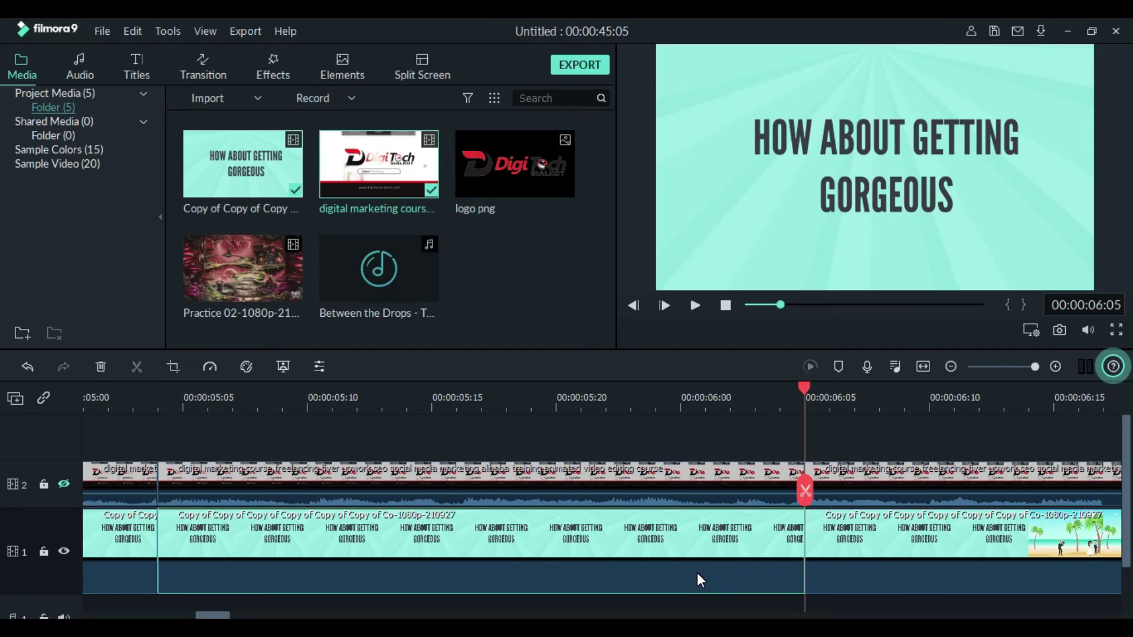
Step: Delete the middle Copy of Copy section from track 1 and move the remaining clip back to 00:00:05:04 to close the gap
{"action": "key", "text": "Delete"}
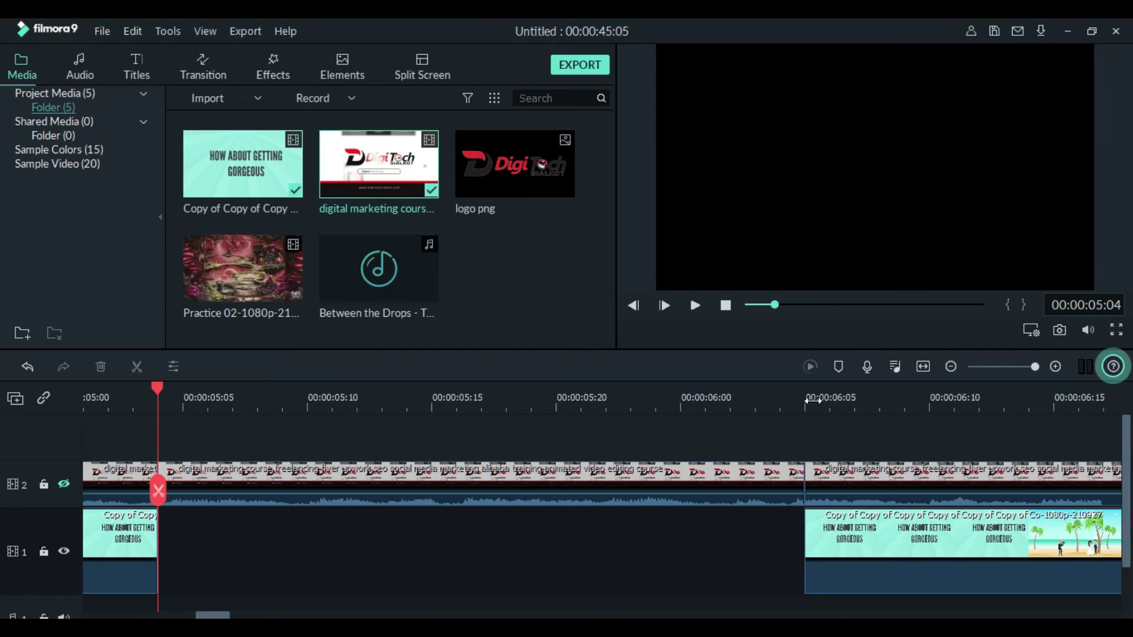
{"action": "left_click_drag", "start_coordinate": [814, 401], "coordinate": [286, 417]}
{"action": "left_click_drag", "start_coordinate": [458, 555], "coordinate": [428, 561]}
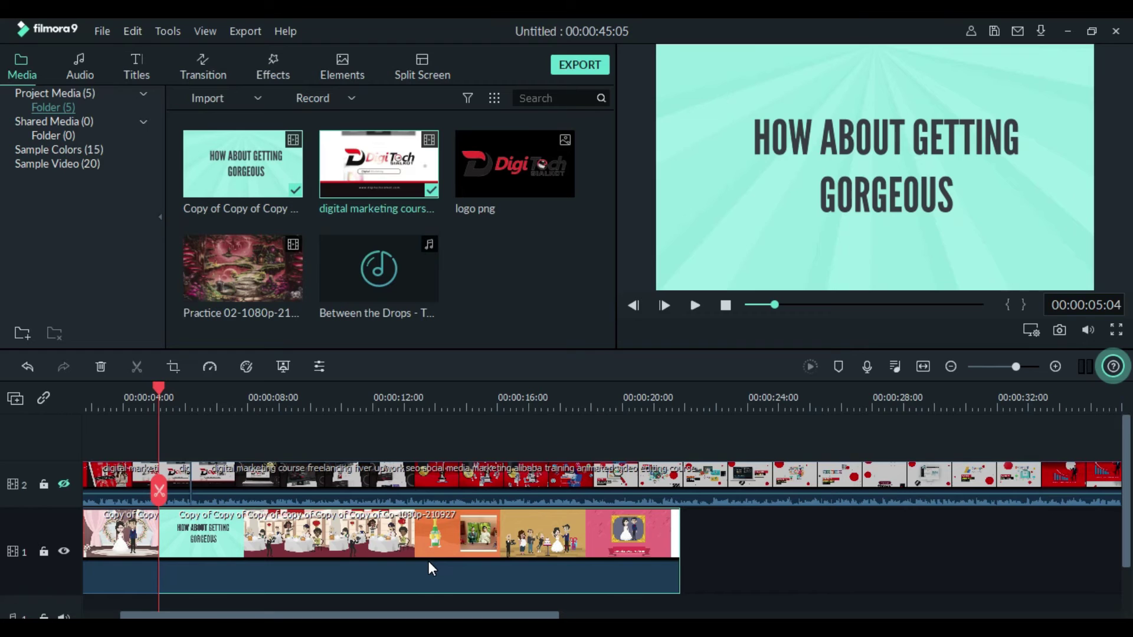
Step: Play the edited video across the cut, from 00:00:02:14 to 00:00:07:09
{"action": "left_click", "coordinate": [148, 400]}
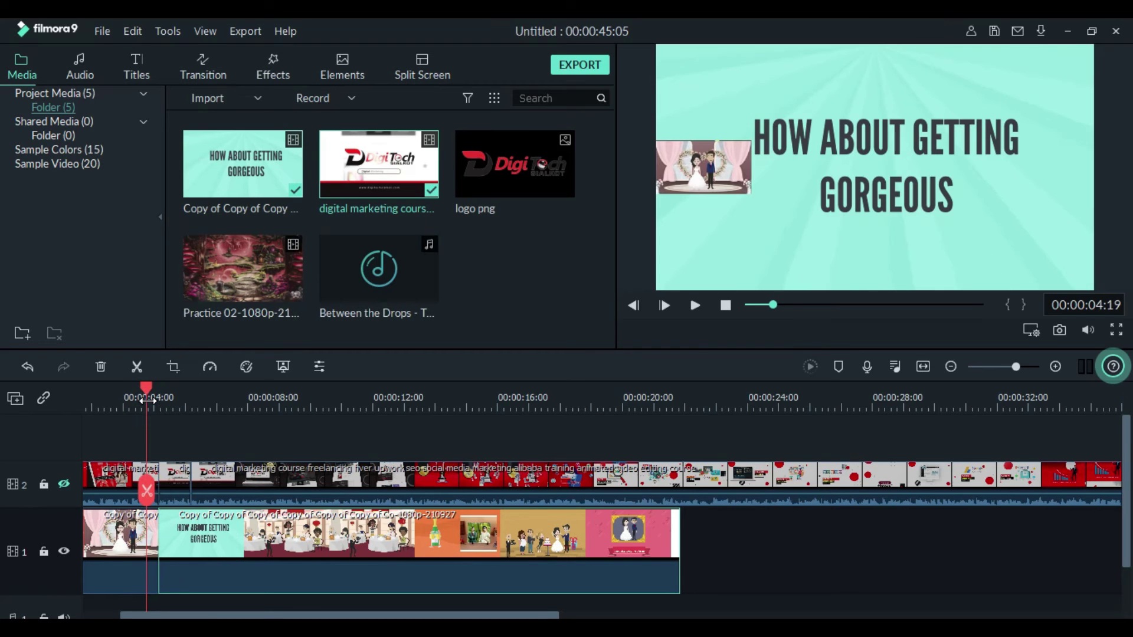
{"action": "left_click_drag", "start_coordinate": [147, 384], "coordinate": [82, 390]}
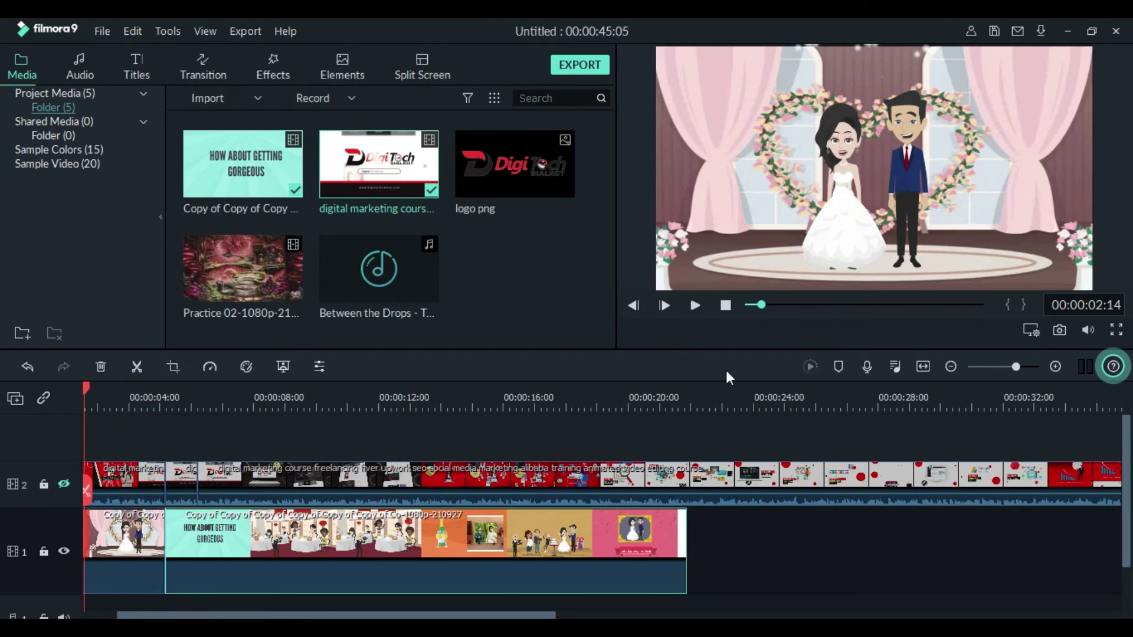
{"action": "left_click", "coordinate": [695, 306]}
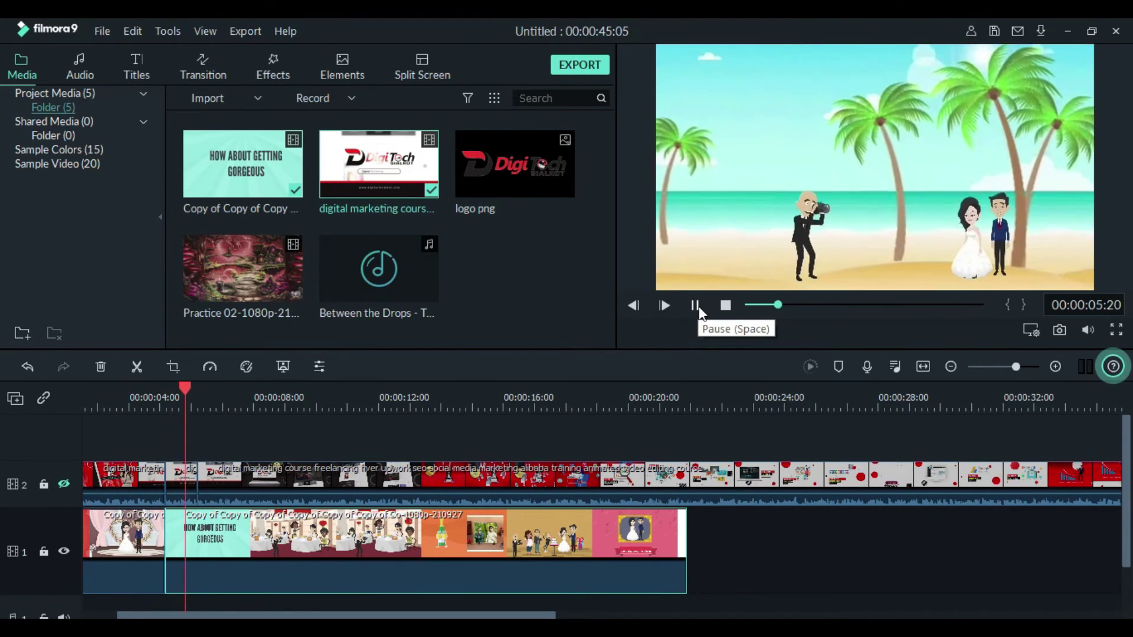
{"action": "left_click", "coordinate": [695, 307]}
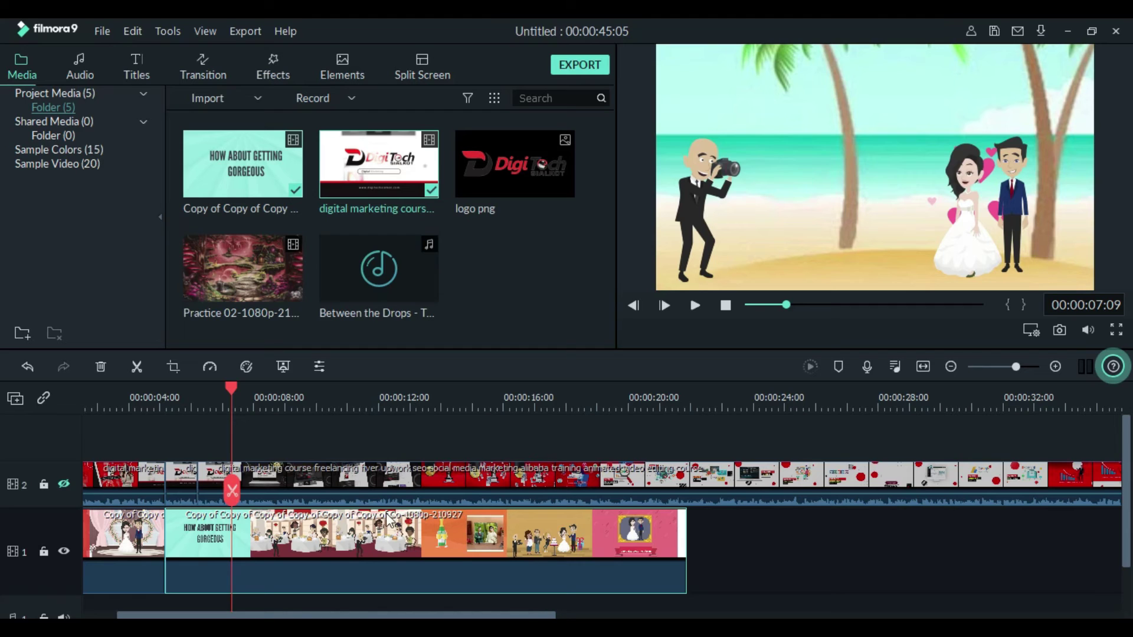
Step: Delete all the digital marketing course clips from video track 2
{"action": "left_click", "coordinate": [201, 494]}
{"action": "left_click", "coordinate": [363, 477]}
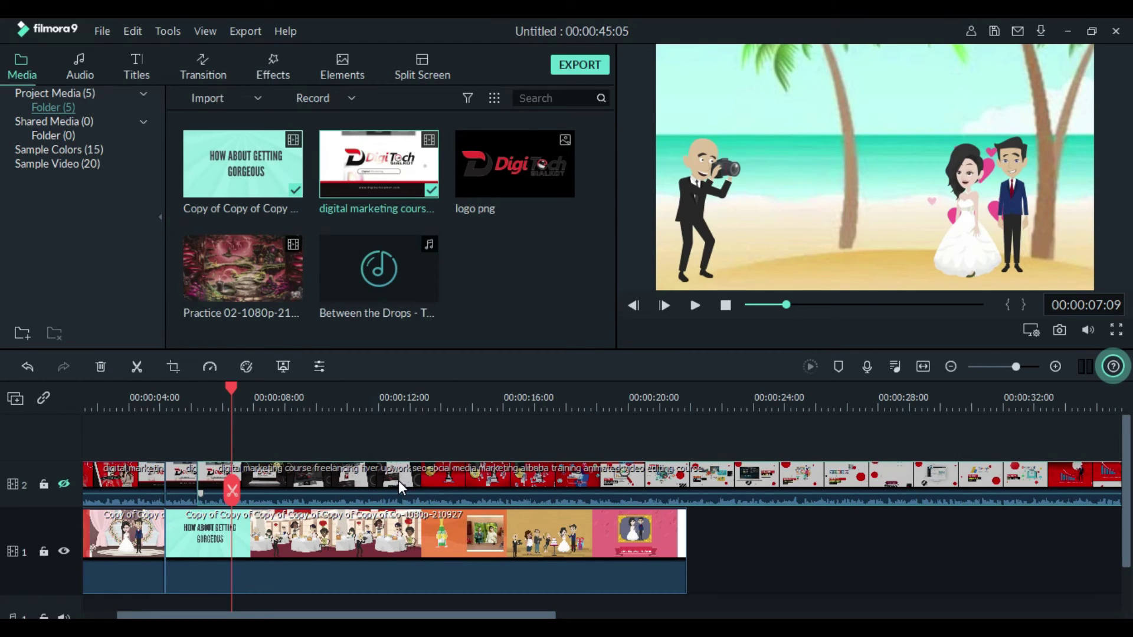
{"action": "left_click", "coordinate": [439, 480]}
{"action": "left_click", "coordinate": [98, 366]}
{"action": "left_click", "coordinate": [180, 483]}
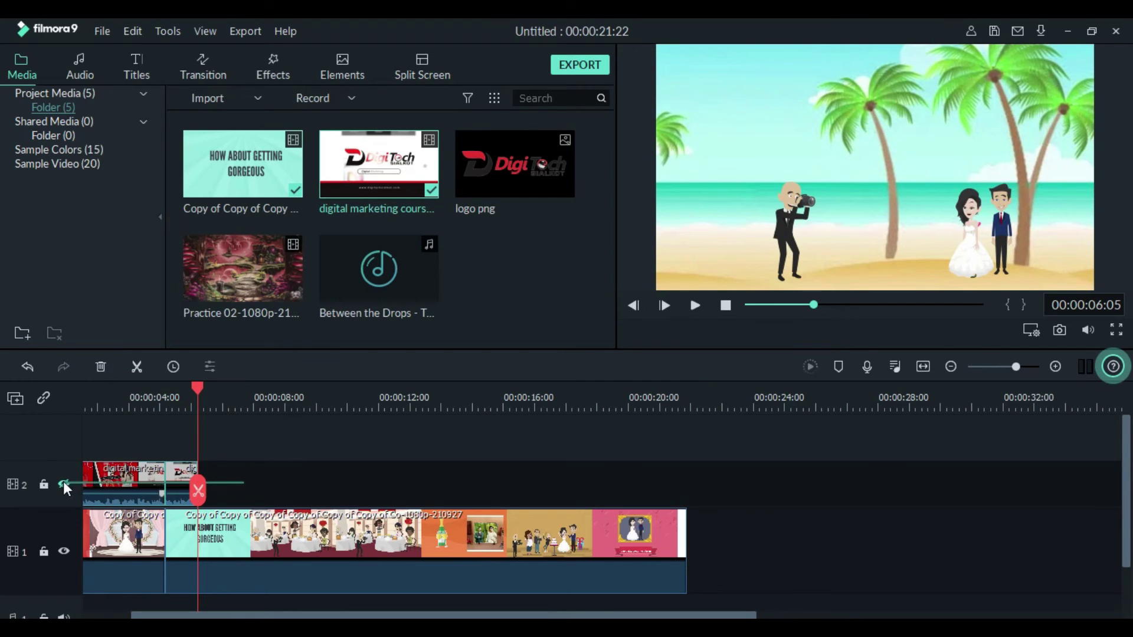
{"action": "left_click", "coordinate": [100, 367]}
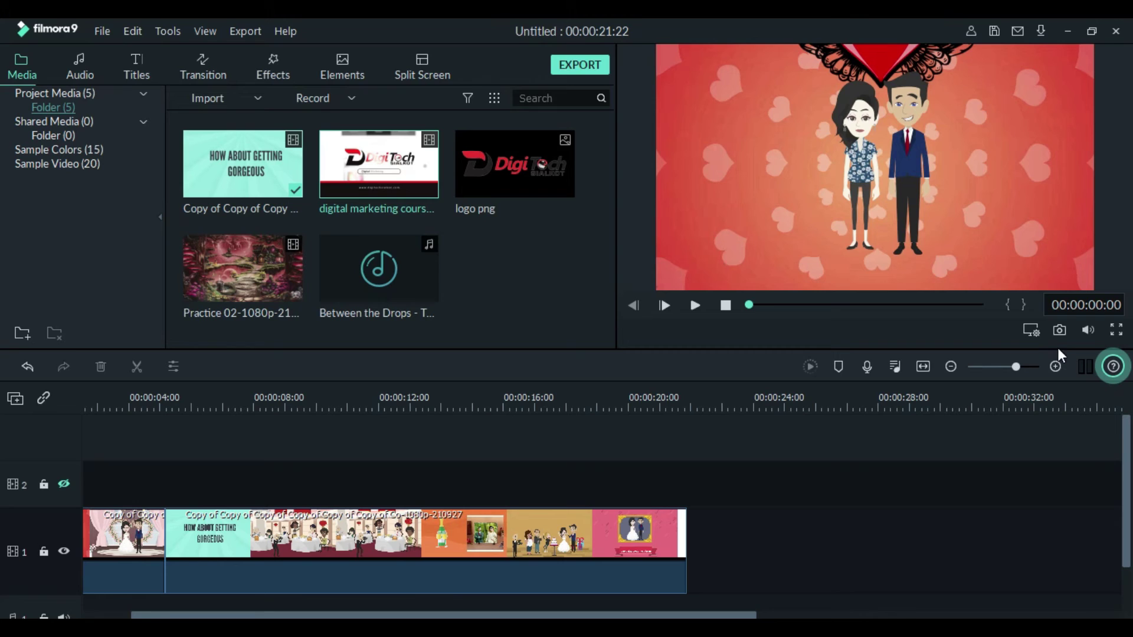
Step: Review the preview's playback quality options and play the video from the start to 00:00:01:02
{"action": "left_click", "coordinate": [1031, 331]}
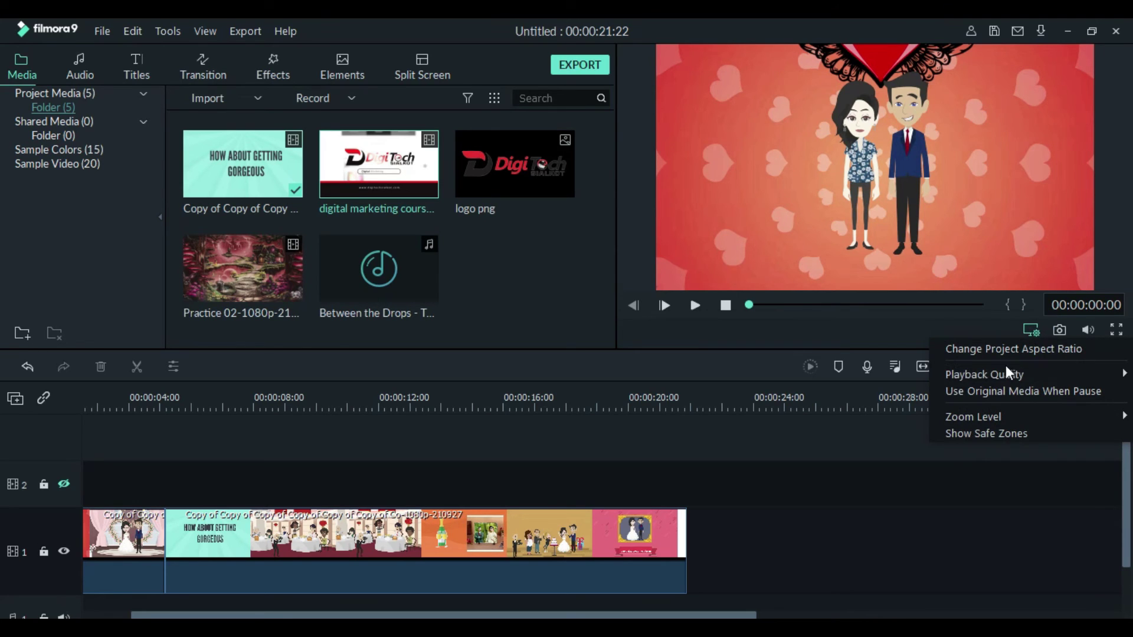
{"action": "mouse_move", "coordinate": [999, 374]}
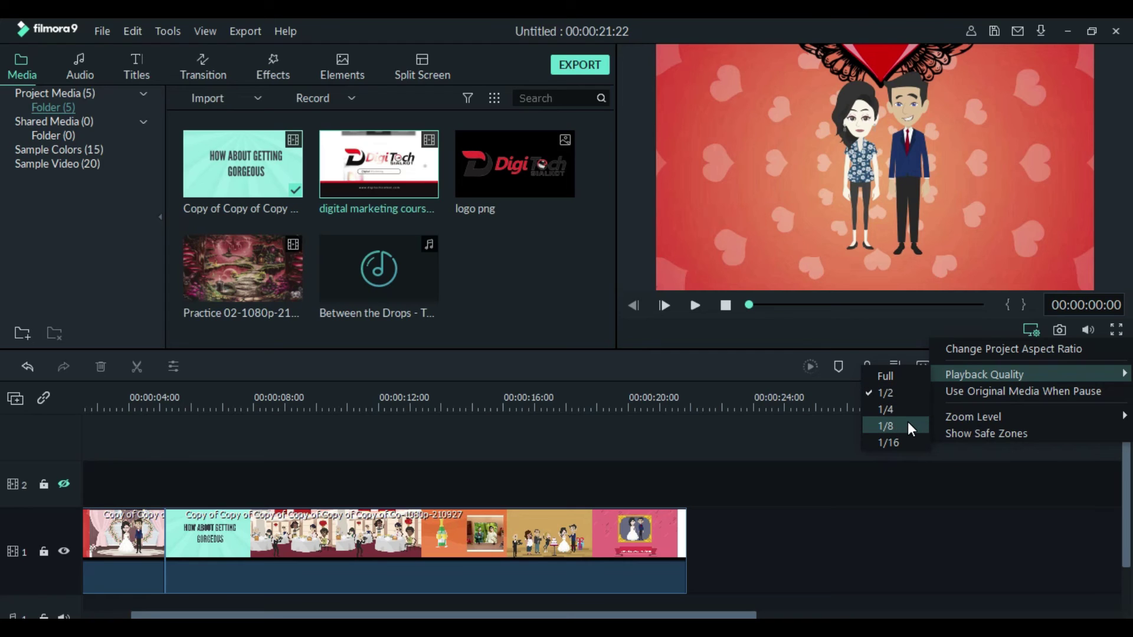
{"action": "left_click", "coordinate": [955, 378]}
{"action": "left_click", "coordinate": [654, 347]}
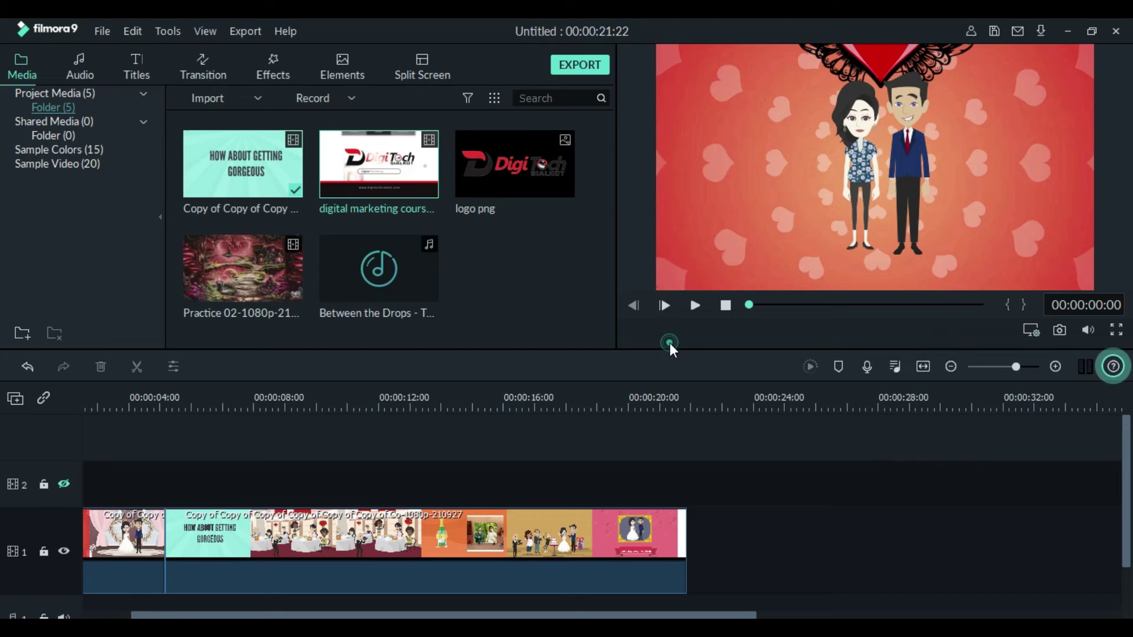
{"action": "left_click", "coordinate": [695, 306]}
{"action": "left_click", "coordinate": [692, 303]}
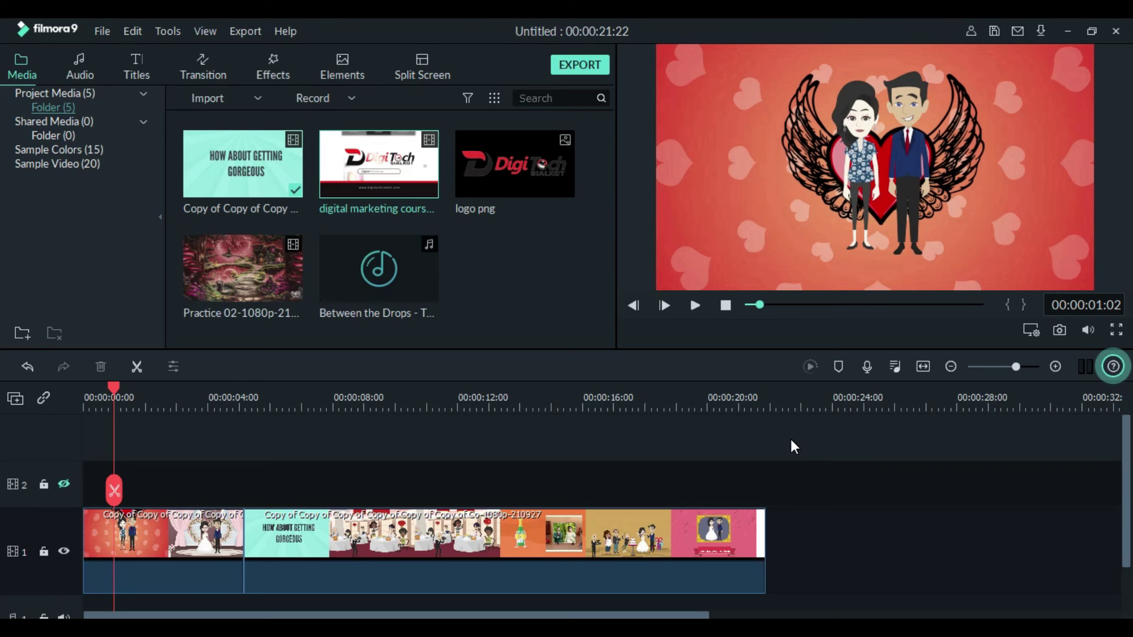
Step: Review the preview's zoom level options
{"action": "left_click", "coordinate": [1031, 329]}
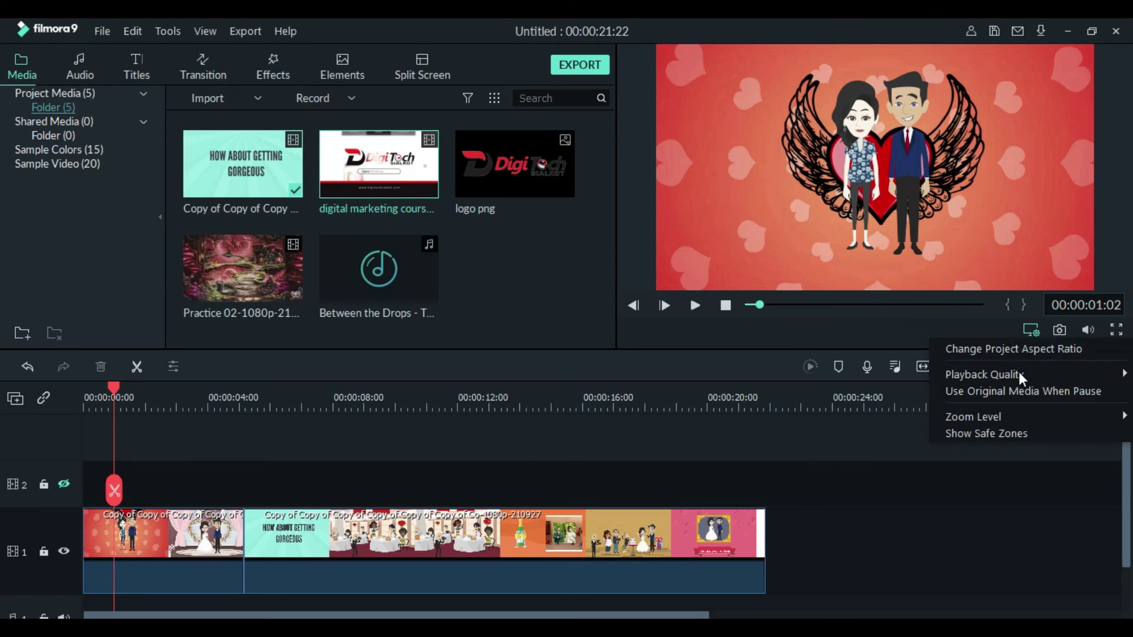
{"action": "mouse_move", "coordinate": [981, 419]}
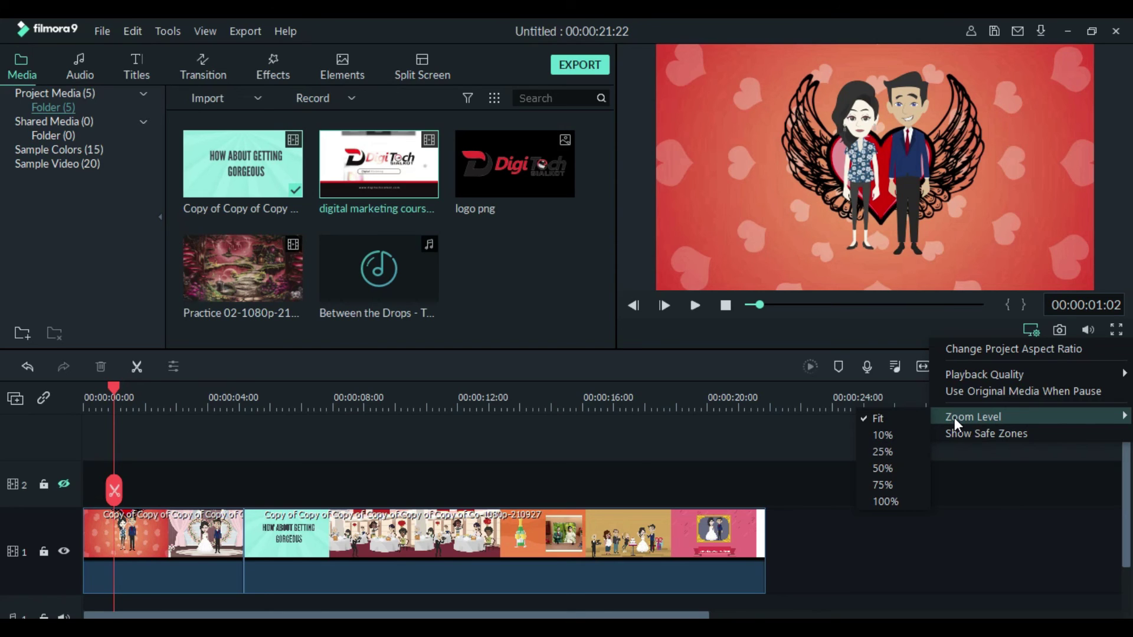
{"action": "left_click", "coordinate": [885, 329]}
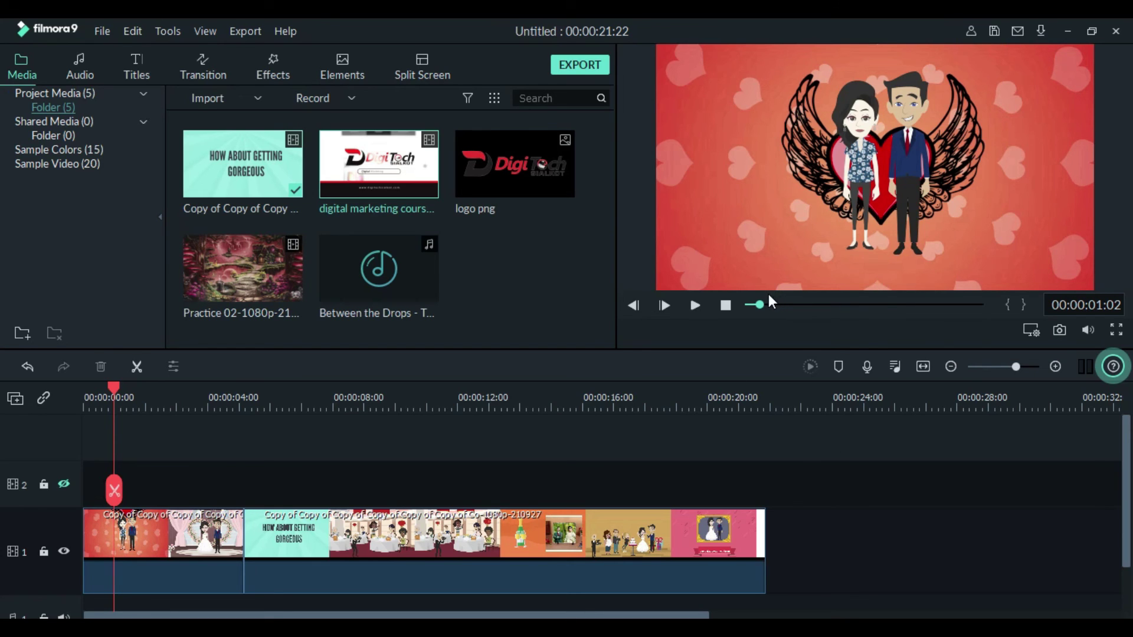
Step: Take a snapshot of the preview frame at 00:00:01:02 into the project media
{"action": "left_click", "coordinate": [1060, 329]}
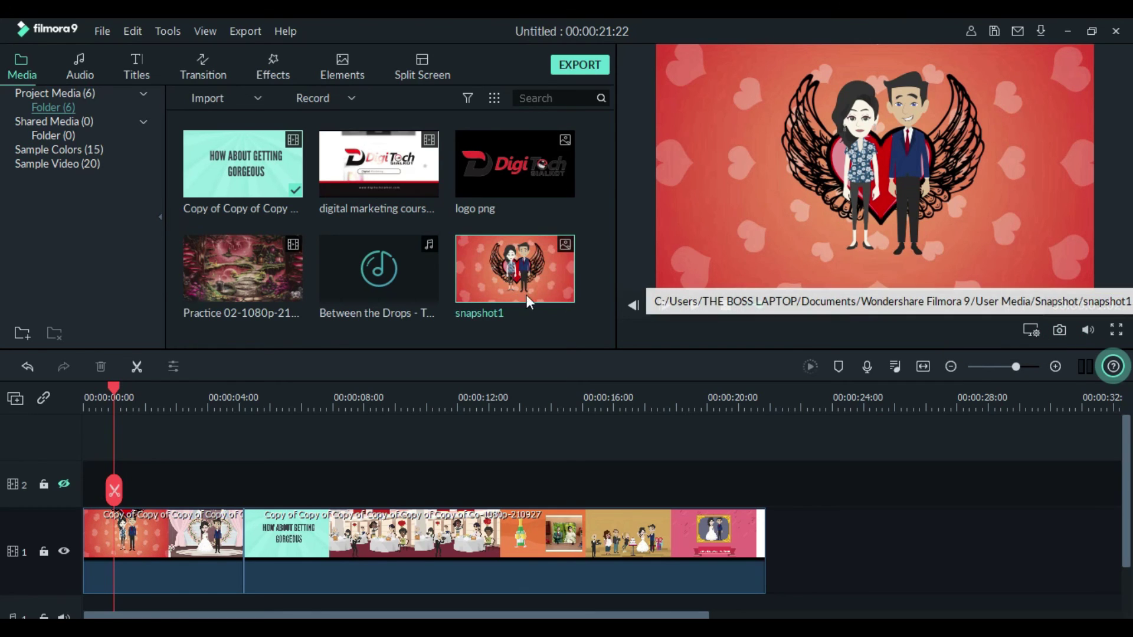
{"action": "mouse_move", "coordinate": [543, 314]}
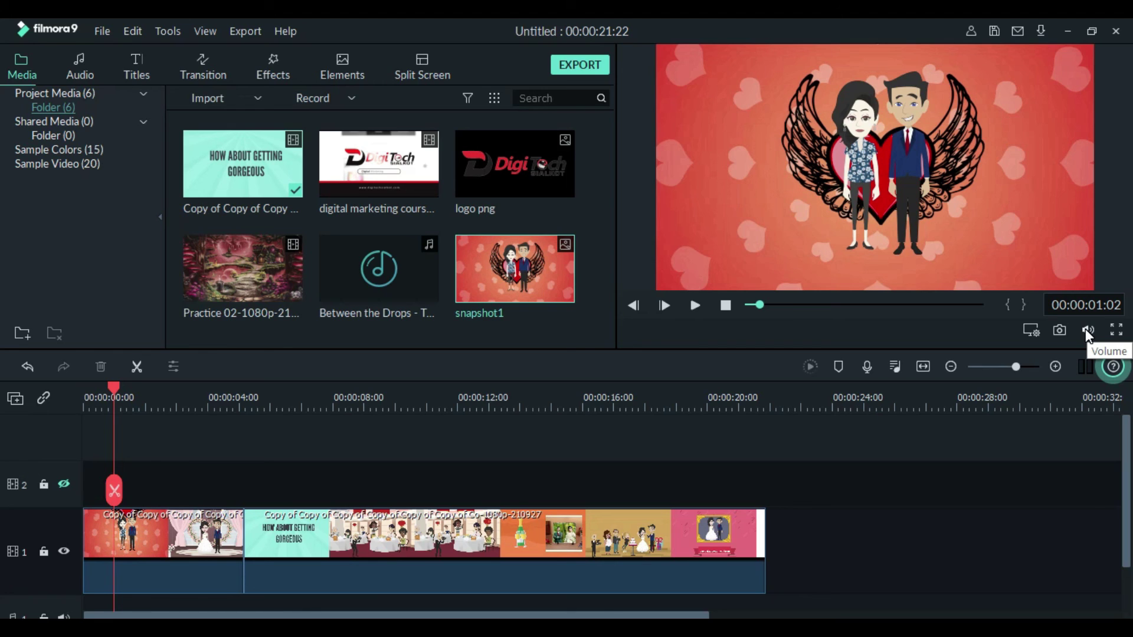
Step: View the preview frame in full screen and return to the editing workspace
{"action": "left_click", "coordinate": [1119, 332]}
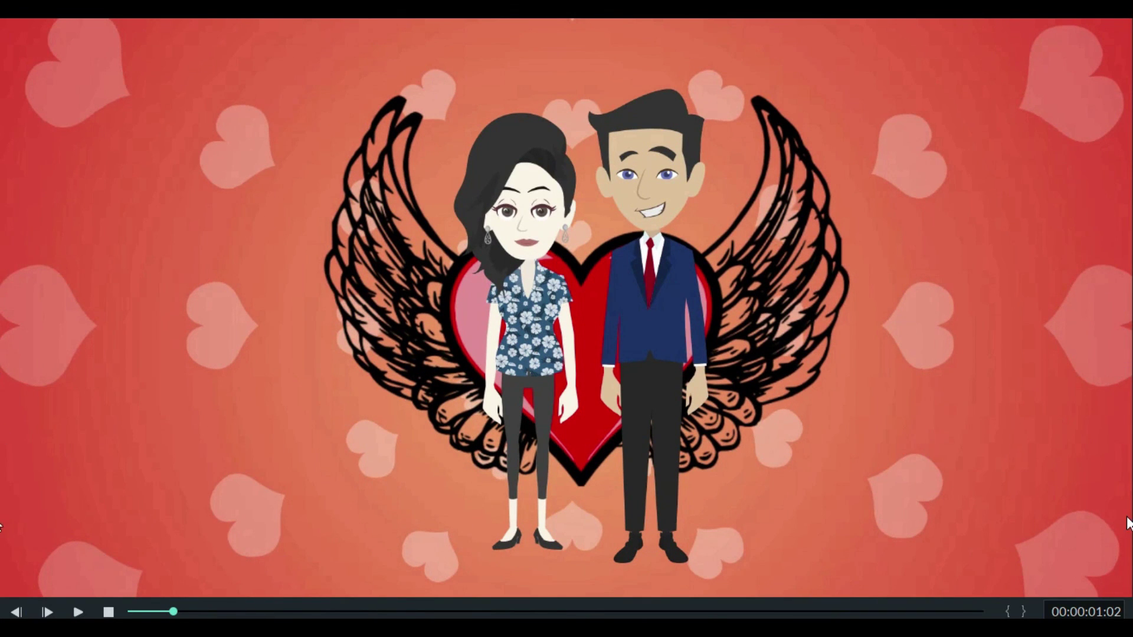
{"action": "key", "text": "Escape"}
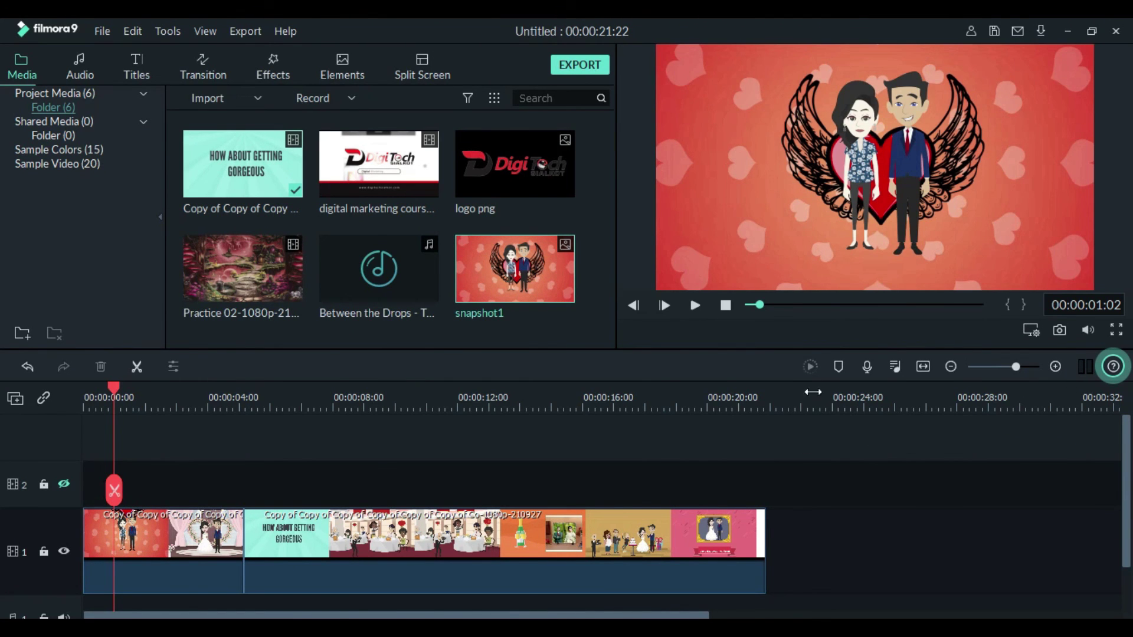
Step: Undo the split and deletion of the clip on video track 1 and add a marker to it at 00:00:03:19
{"action": "key", "text": "ctrl+z"}
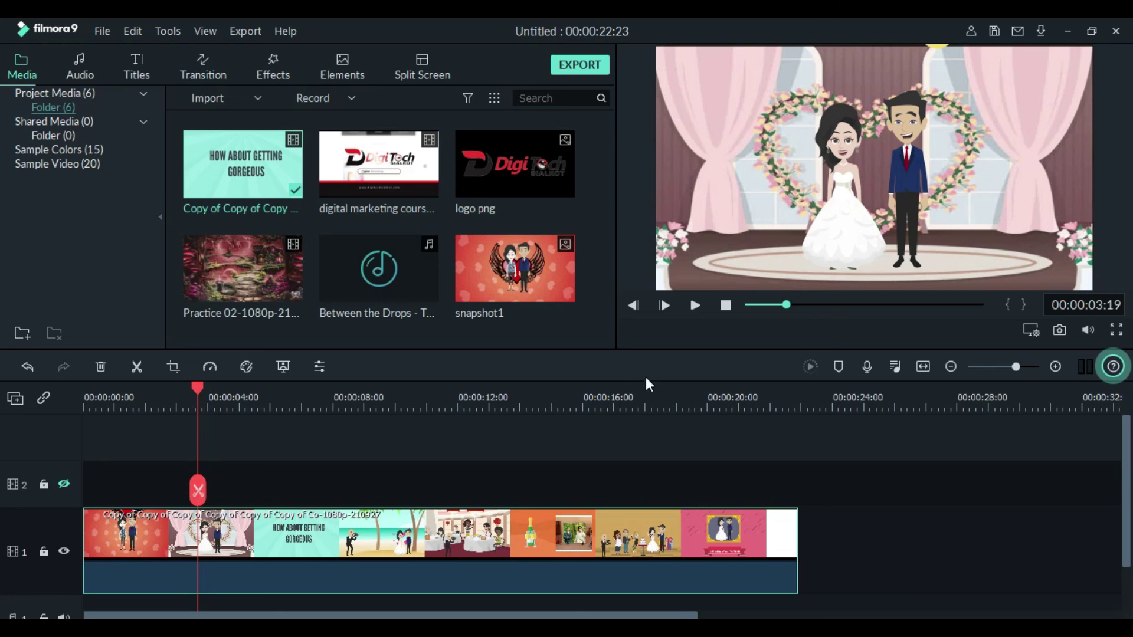
{"action": "left_click", "coordinate": [838, 366]}
Step: Scrub the playhead to 00:00:07:07, back to the marker at 00:00:03:19, and forward to 00:00:07:20
{"action": "left_click_drag", "start_coordinate": [196, 387], "coordinate": [309, 389]}
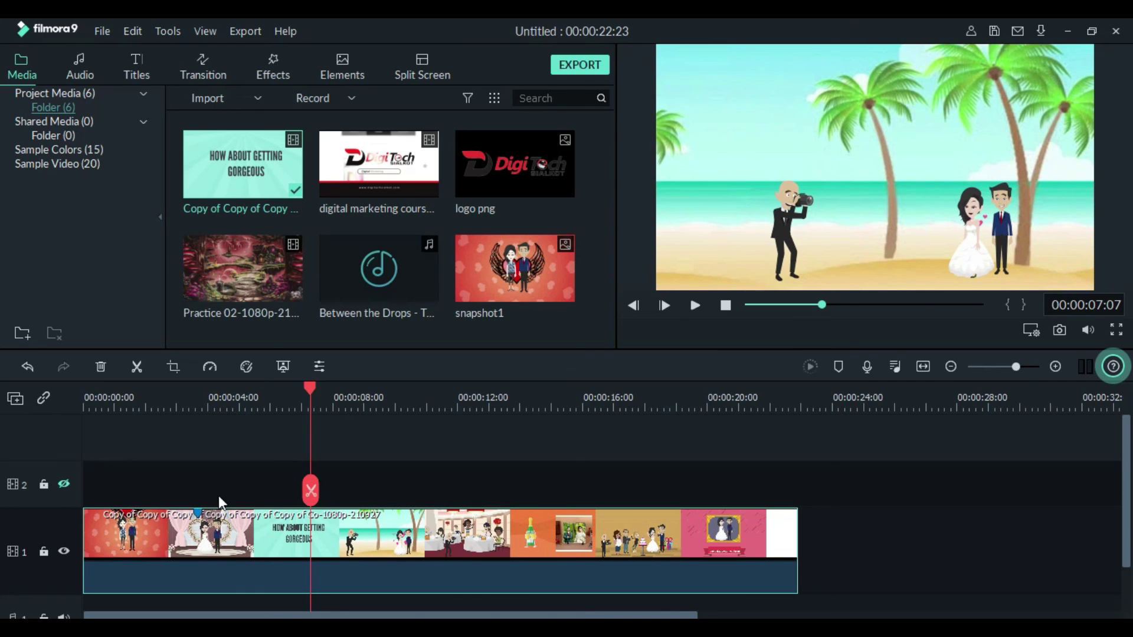
{"action": "left_click_drag", "start_coordinate": [309, 383], "coordinate": [202, 403]}
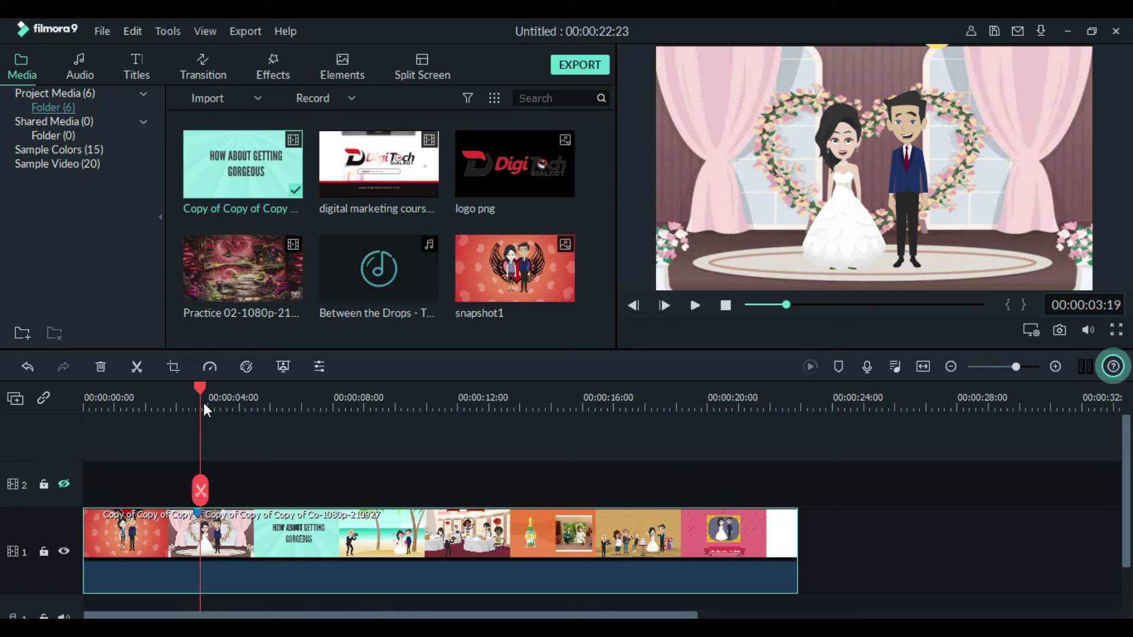
{"action": "left_click_drag", "start_coordinate": [198, 384], "coordinate": [328, 380]}
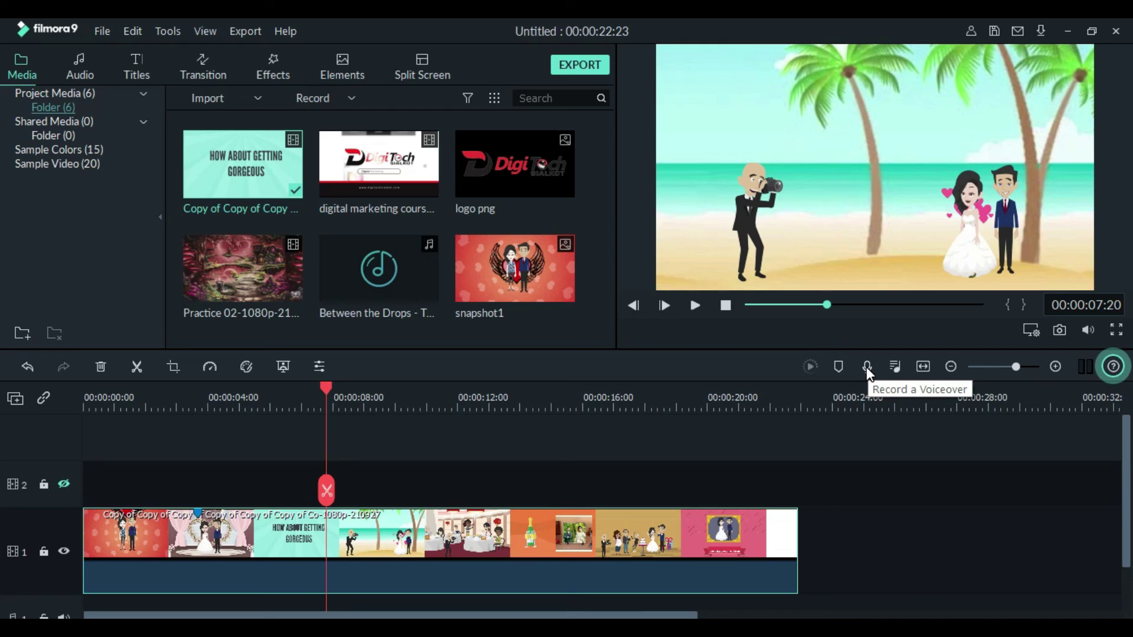
Step: Fit the whole clip in the timeline, rescale the time ruler, and try zooming the timeline out and back in
{"action": "left_click", "coordinate": [924, 367]}
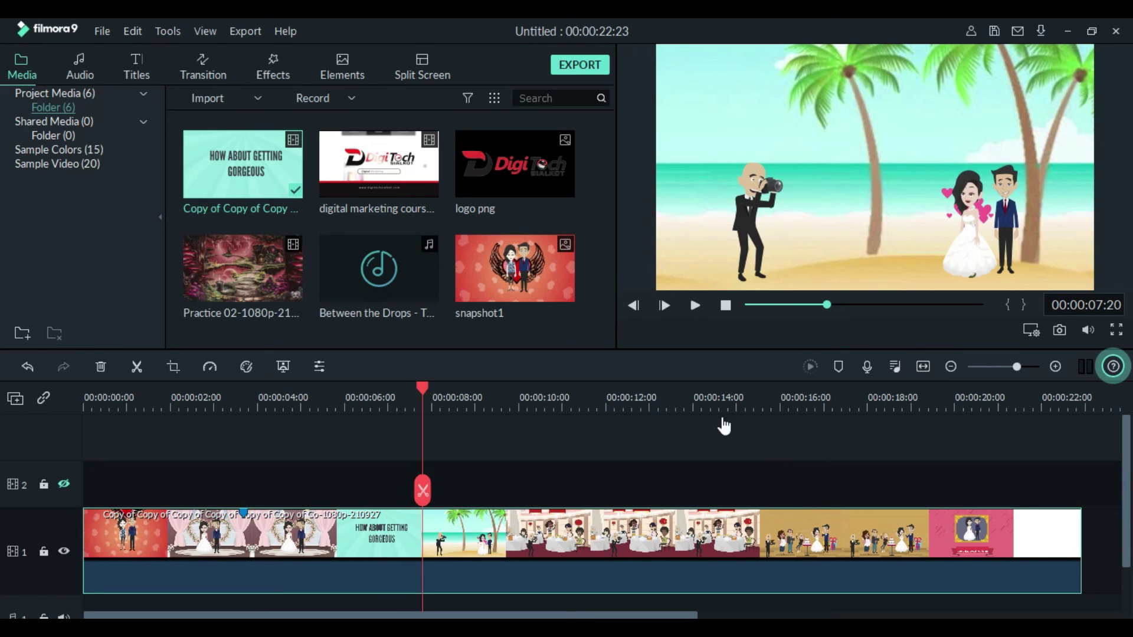
{"action": "left_click_drag", "start_coordinate": [582, 401], "coordinate": [540, 411]}
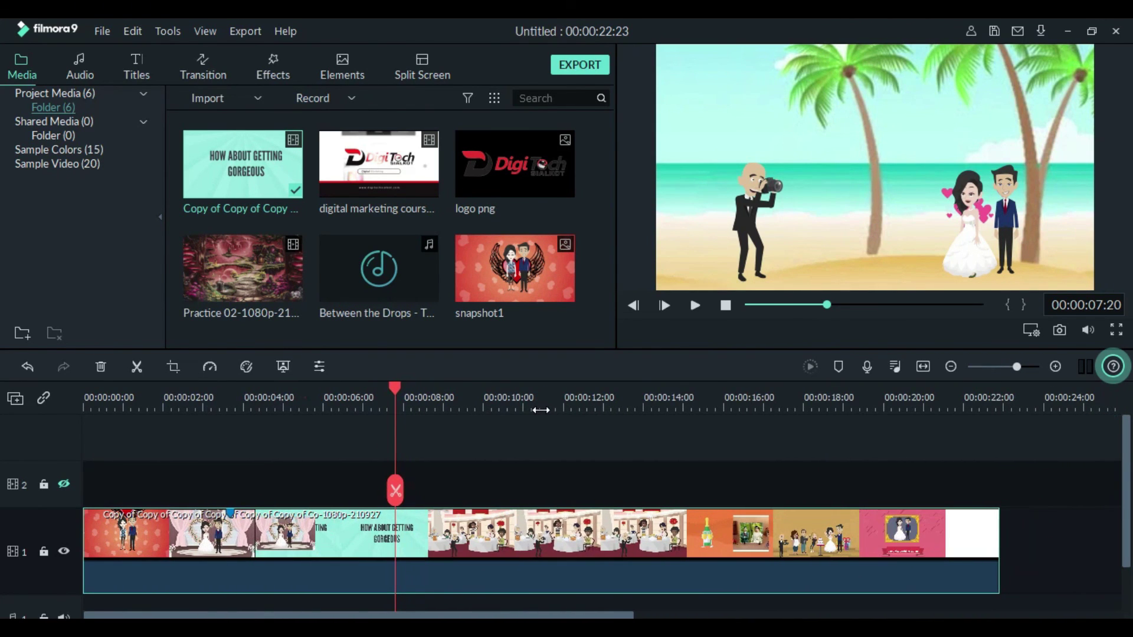
{"action": "left_click", "coordinate": [950, 366]}
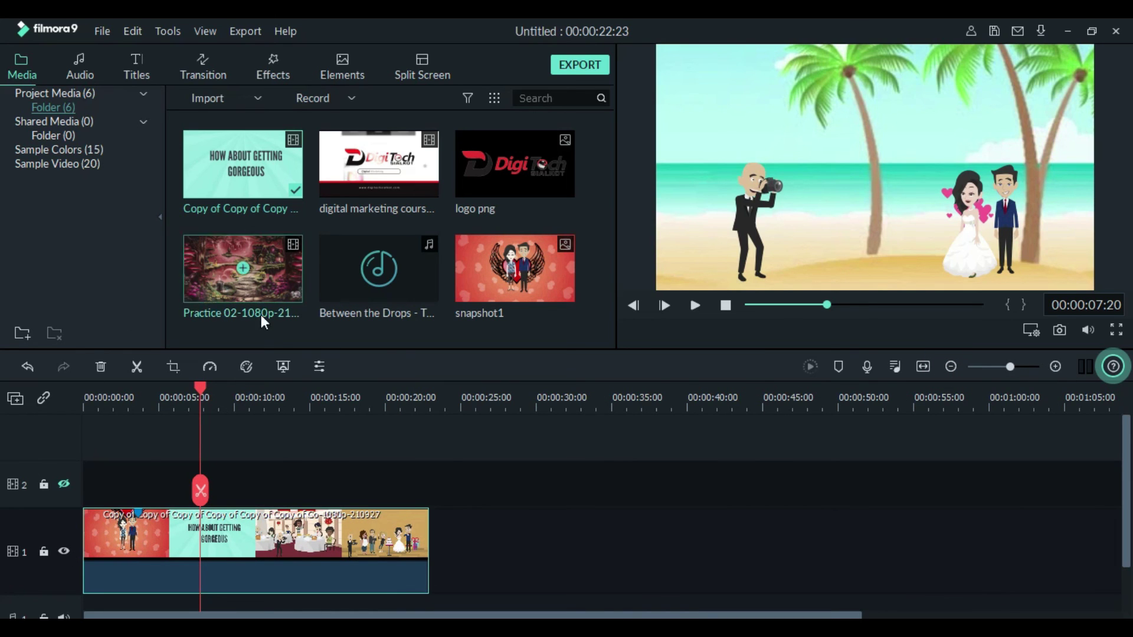
{"action": "left_click", "coordinate": [951, 366]}
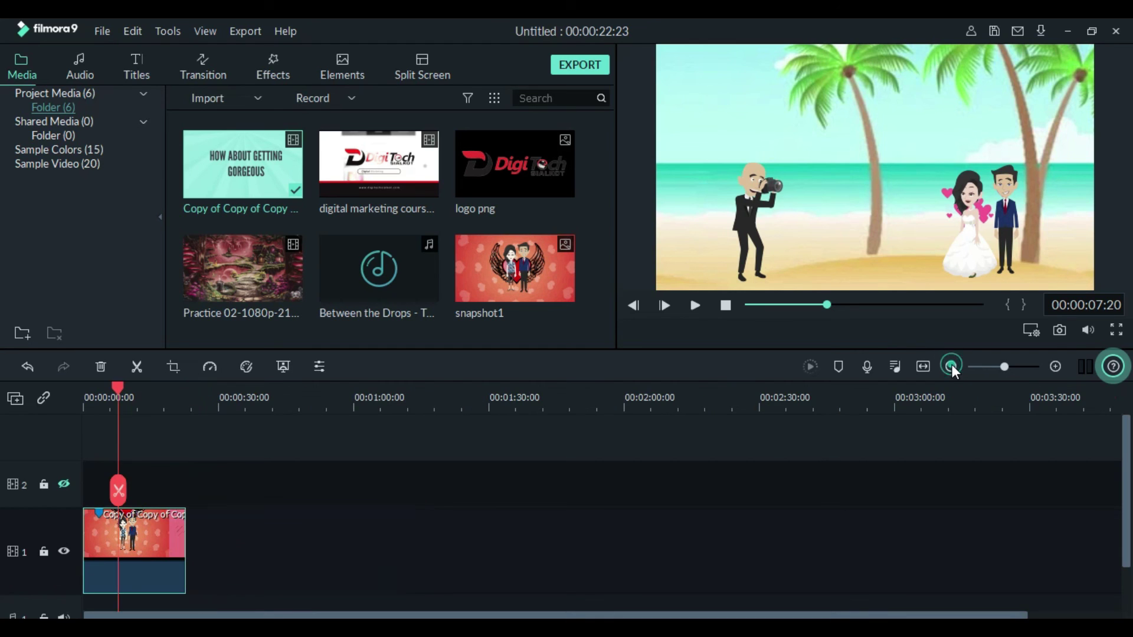
{"action": "left_click", "coordinate": [1055, 366]}
{"action": "left_click", "coordinate": [1055, 366]}
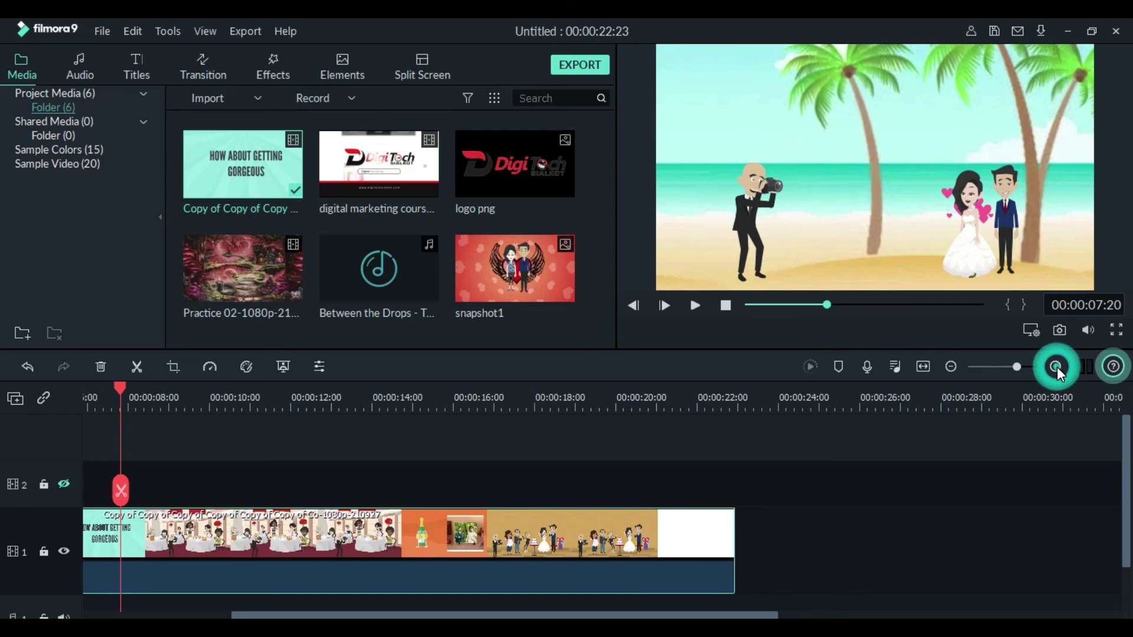
{"action": "left_click", "coordinate": [1055, 366]}
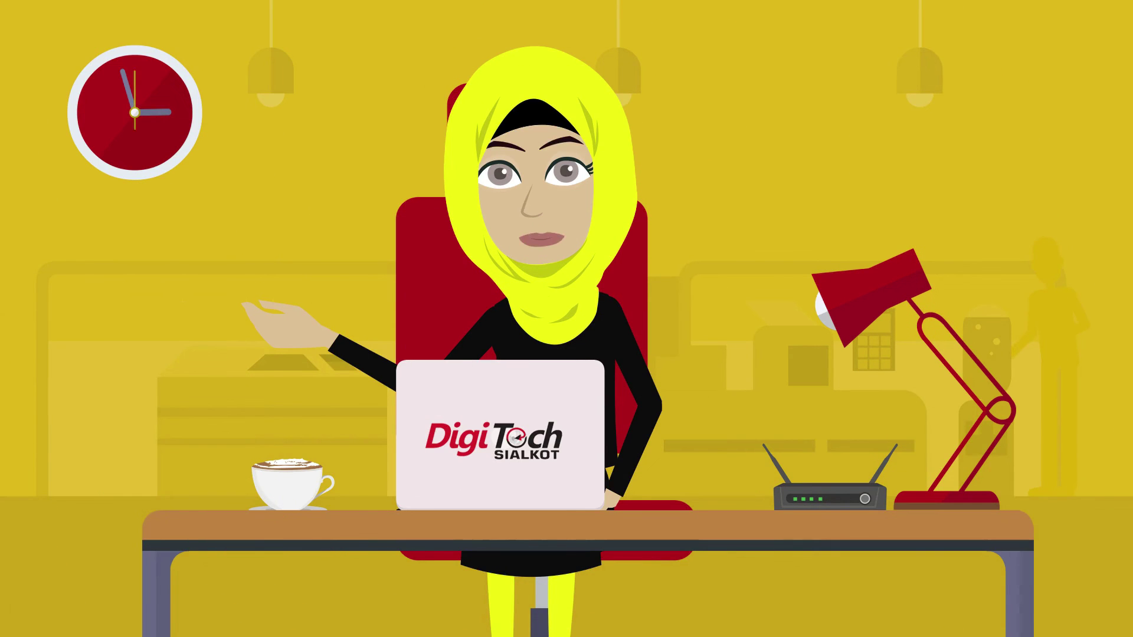